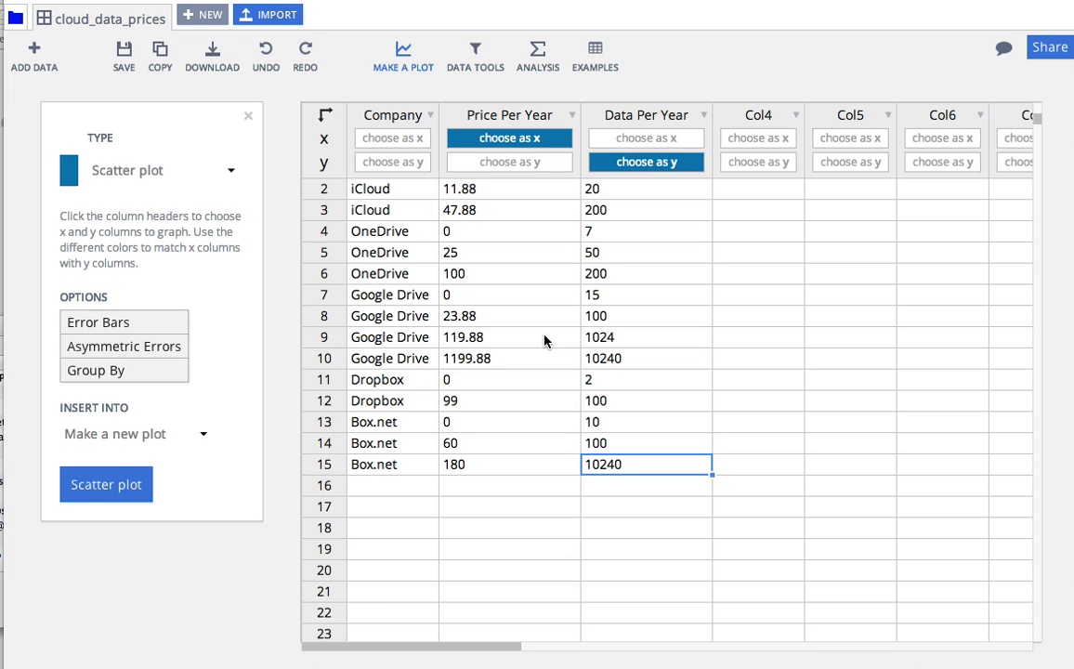
Step: Inspect the Company column options and leave them unchanged
scroll(545, 341, up, 1)
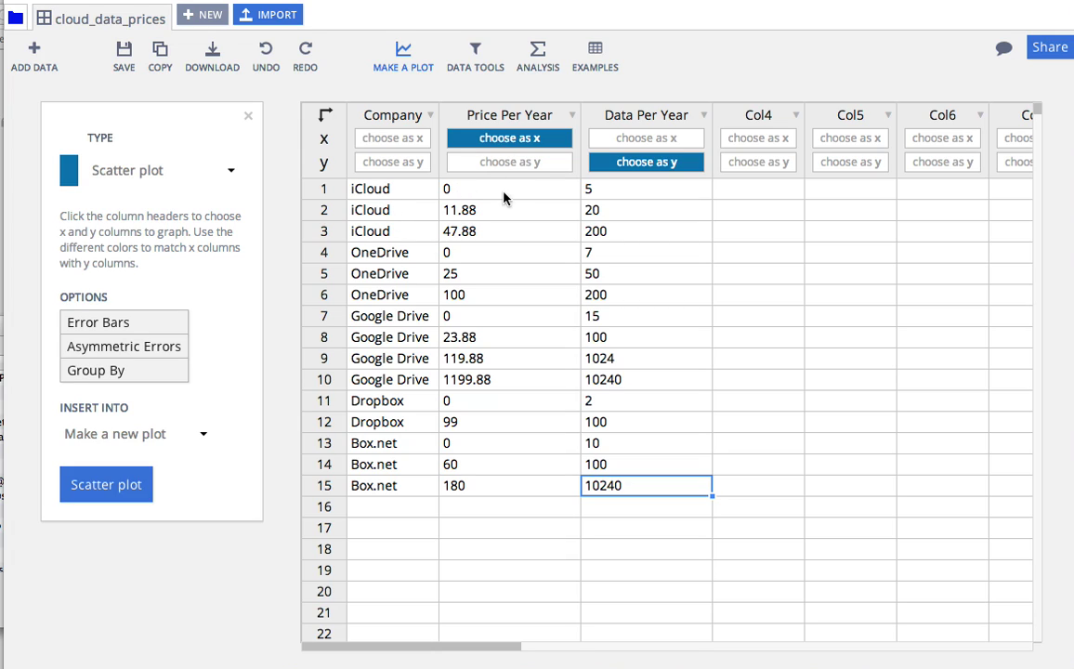
click(430, 115)
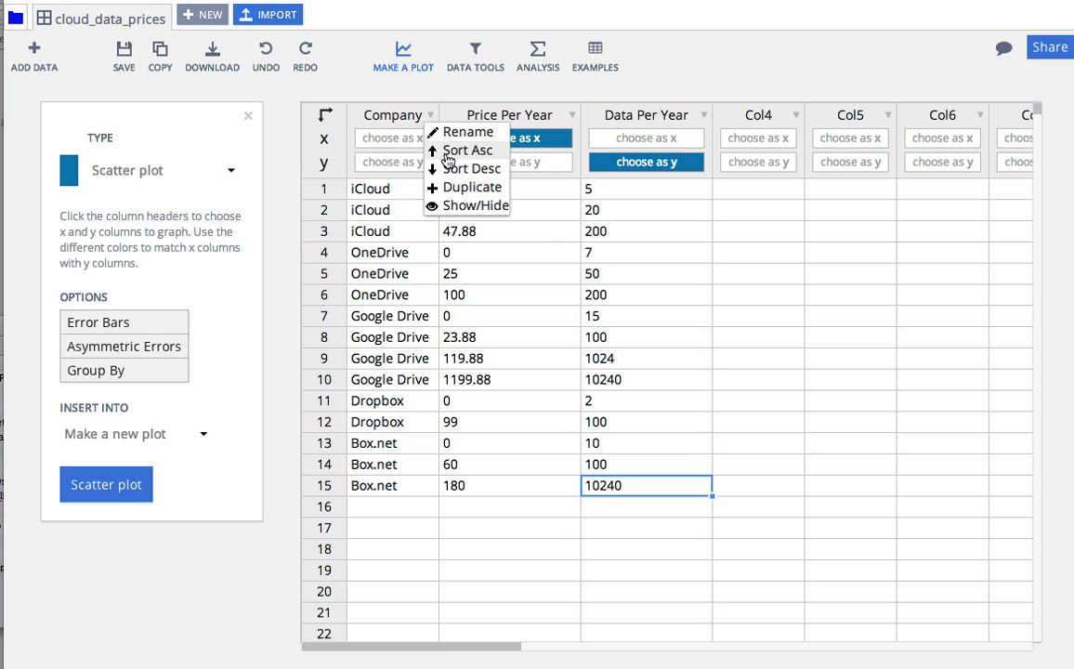
click(438, 93)
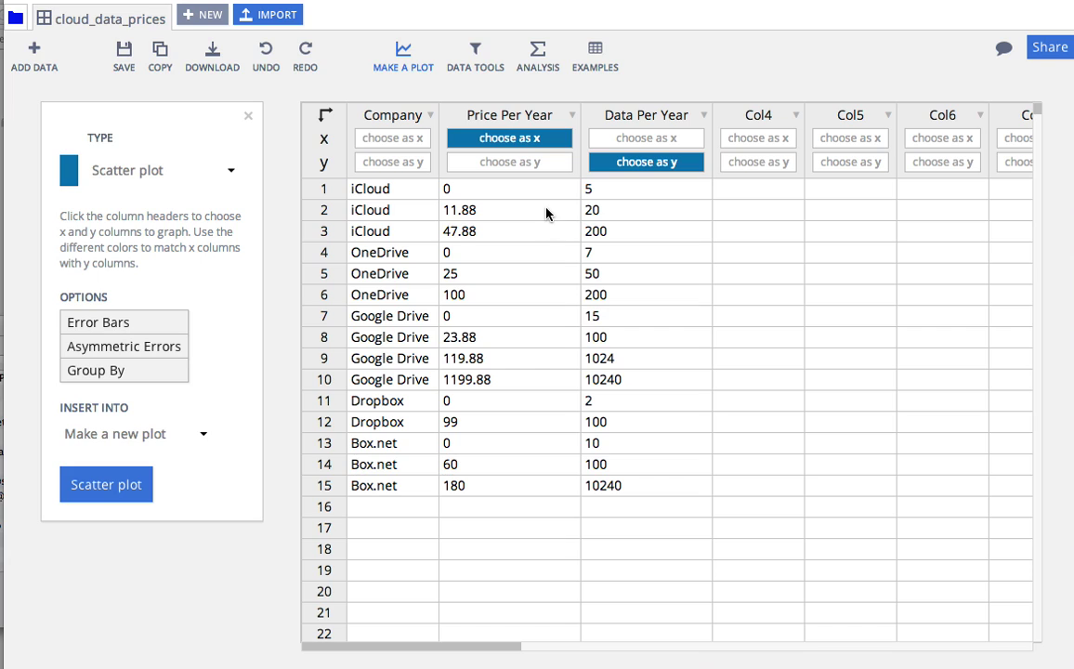
scroll(549, 178, right, 5)
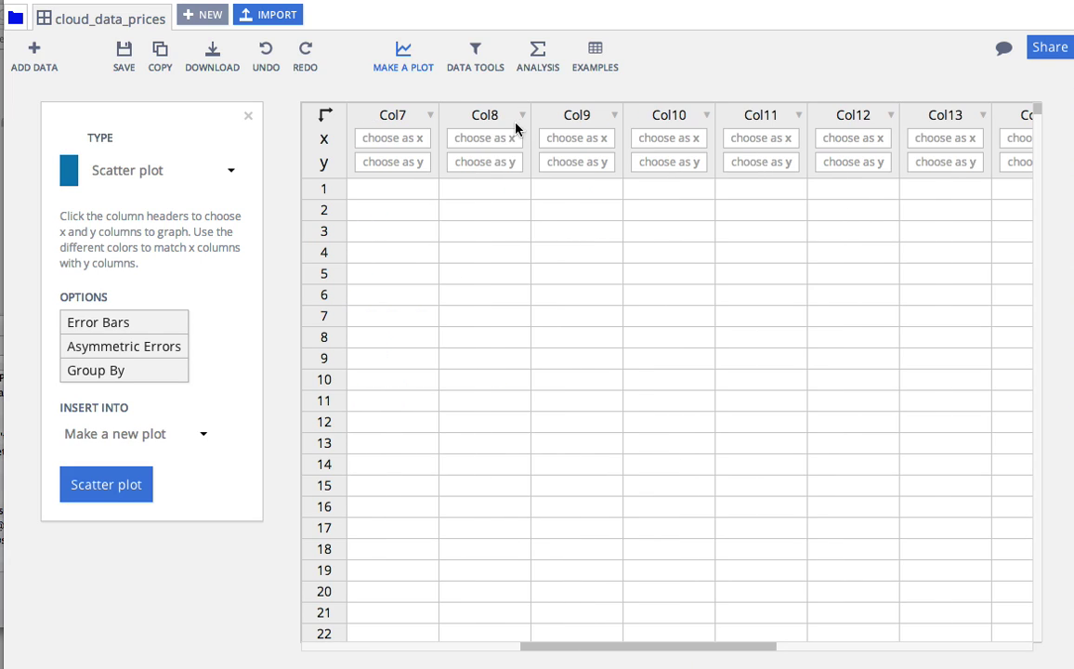
scroll(518, 128, left, 5)
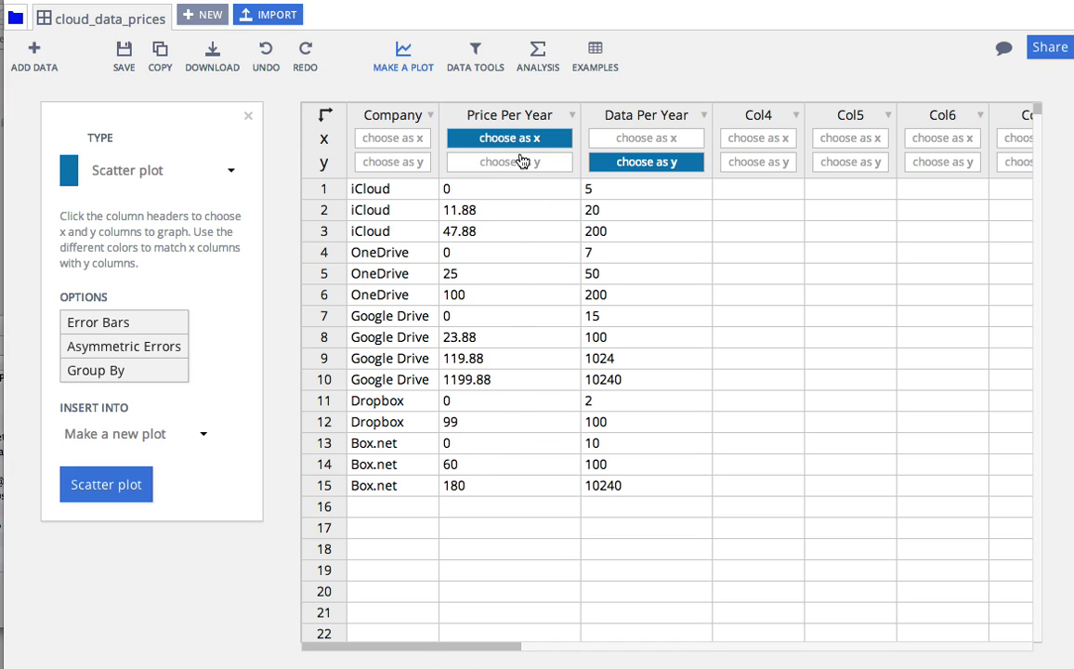
scroll(522, 162, down, 5)
scroll(616, 343, up, 5)
Step: Keep Price Per Year as the x data, leaving it unmarked as y data
click(501, 141)
click(500, 141)
click(508, 166)
click(508, 166)
click(508, 166)
click(508, 166)
Step: Keep the Scatter plot type, group the points by Company, and create the plot
click(156, 174)
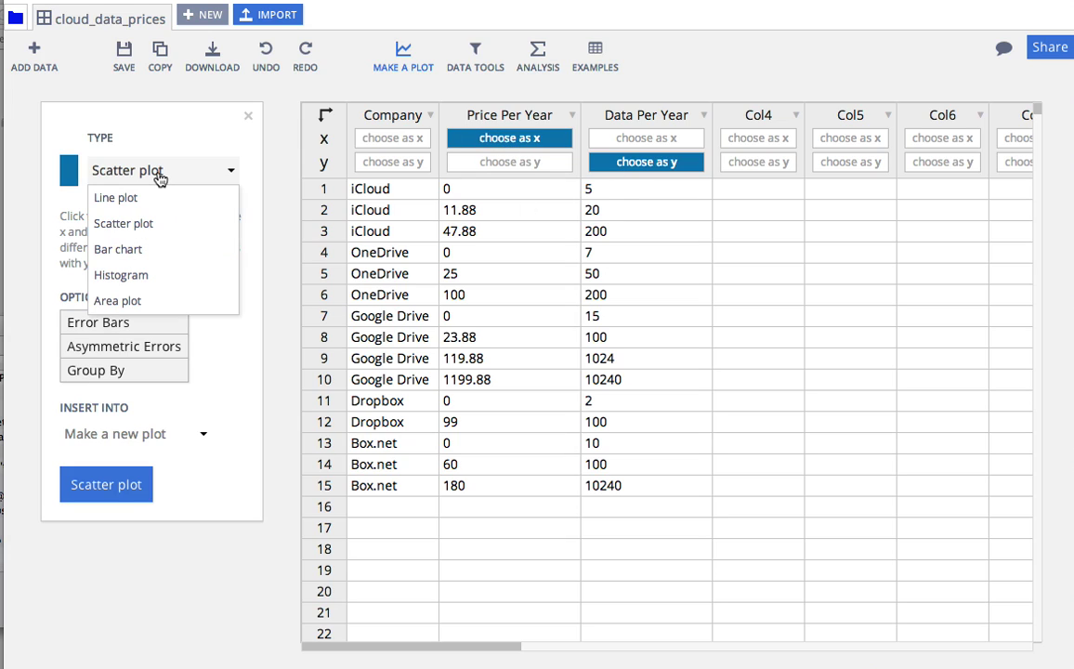
click(111, 221)
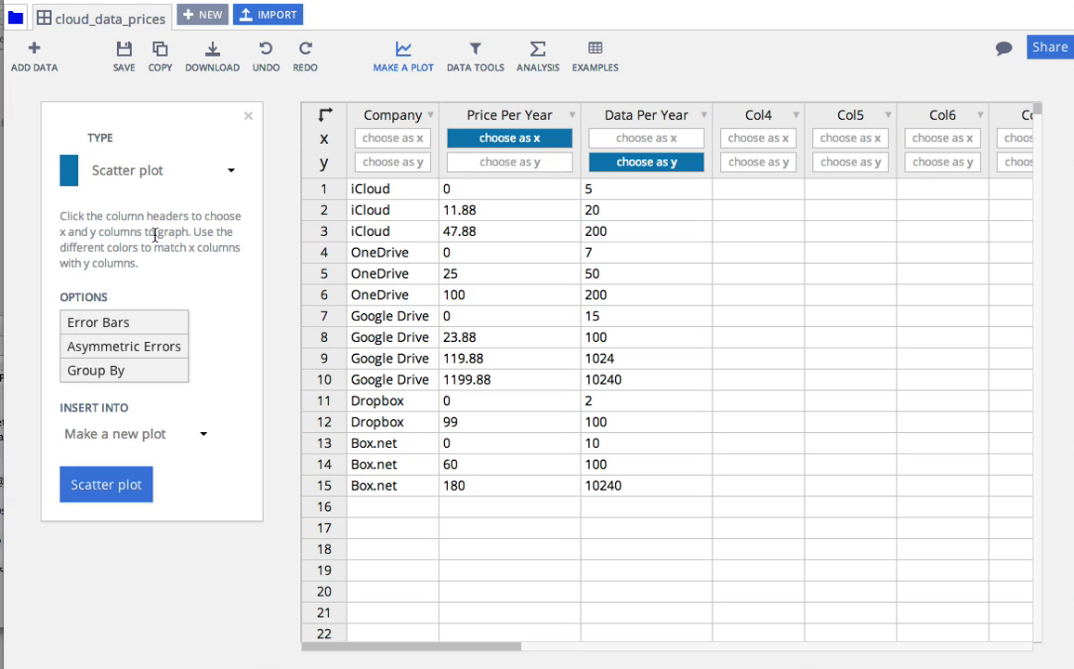
click(112, 374)
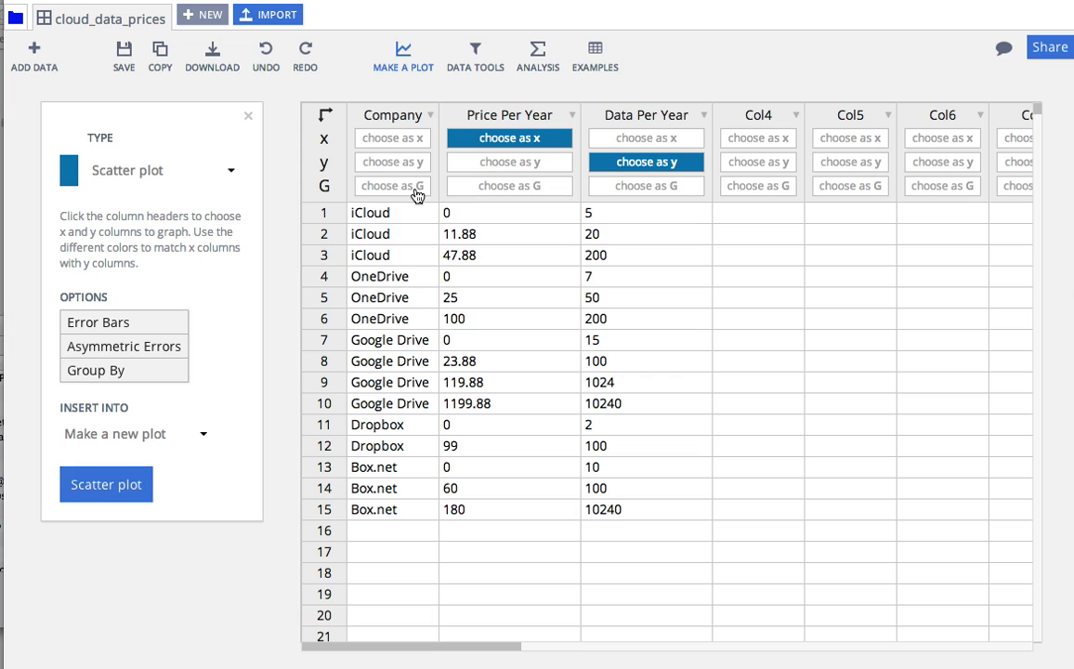
click(388, 193)
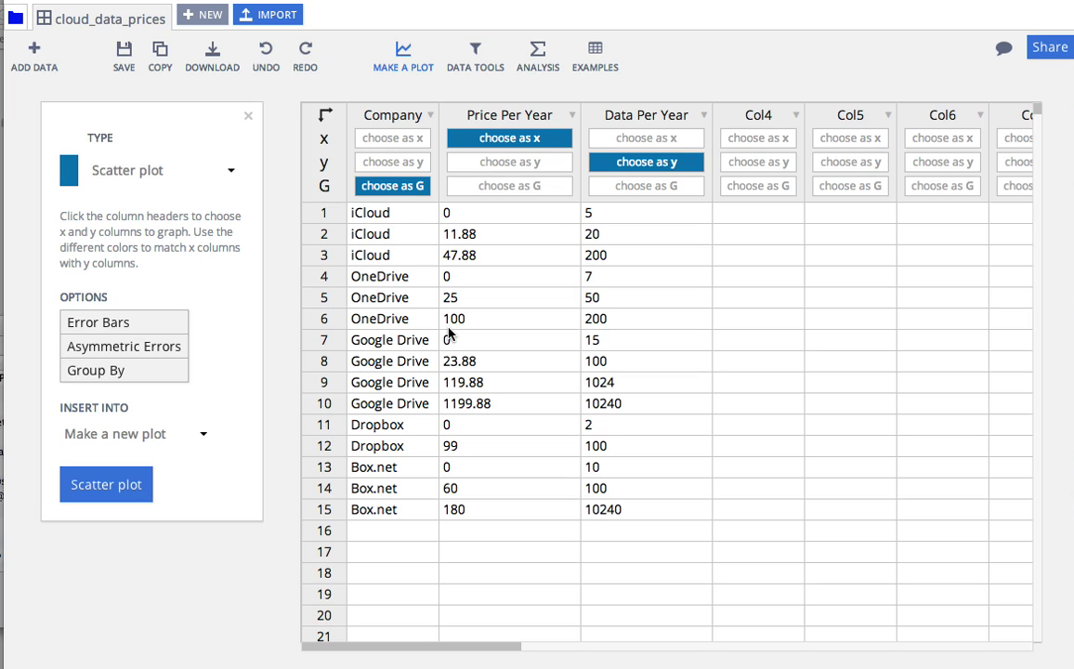
click(105, 485)
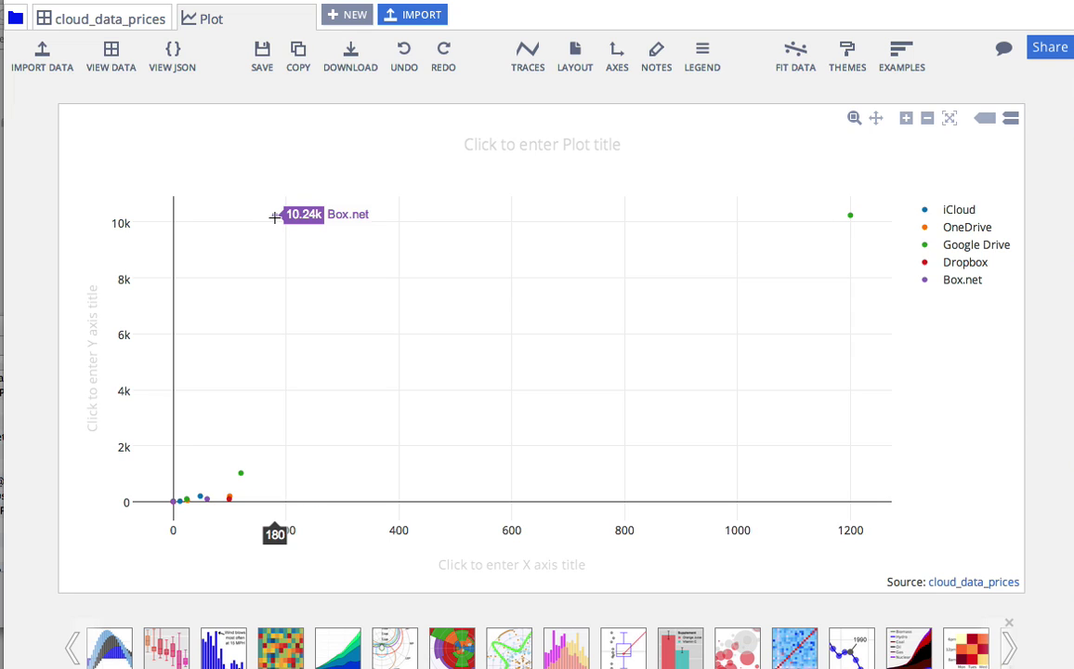
Step: Switch back to the cloud_data_prices data grid
click(88, 19)
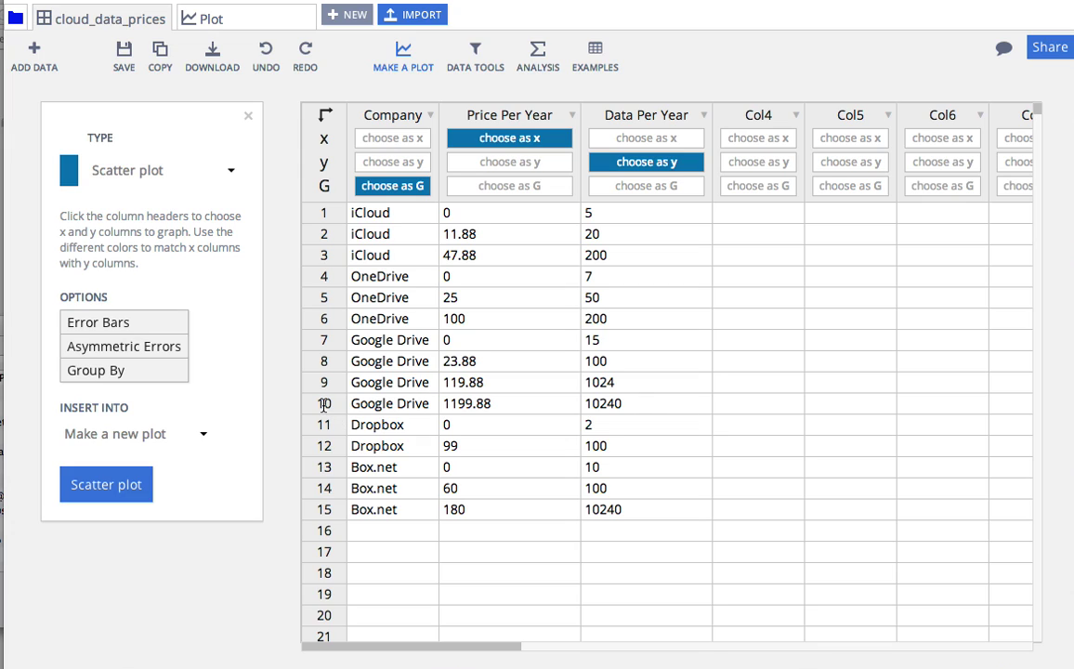
Step: Delete the Google Drive 1199.88 and Box.net 180 outlier rows
drag(356, 401, 604, 402)
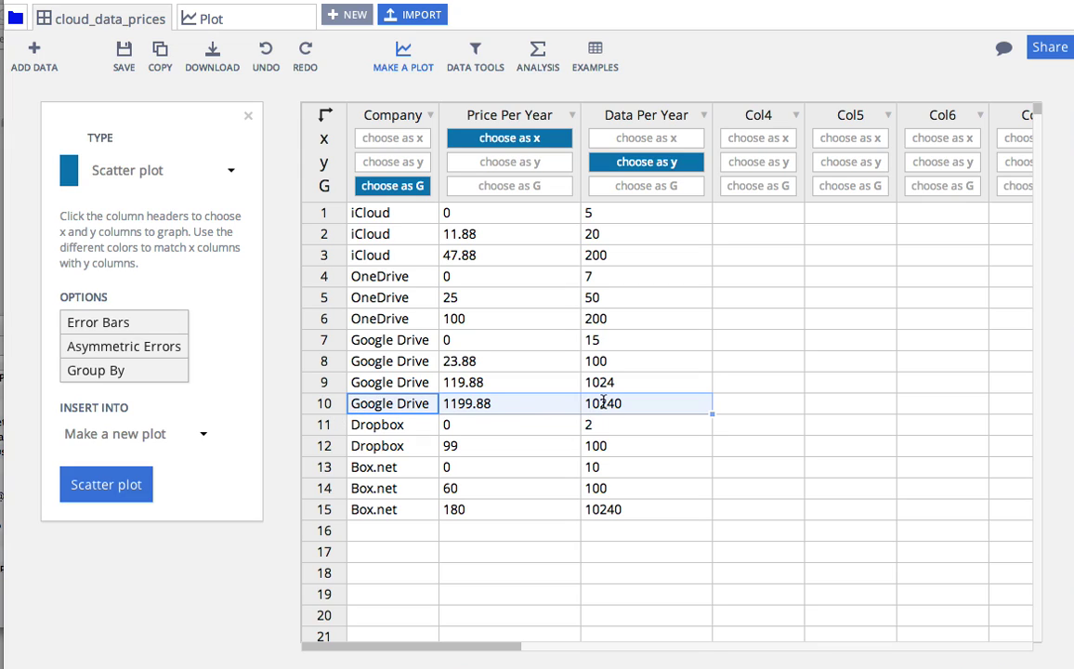
key(Delete)
scroll(591, 427, down, 1)
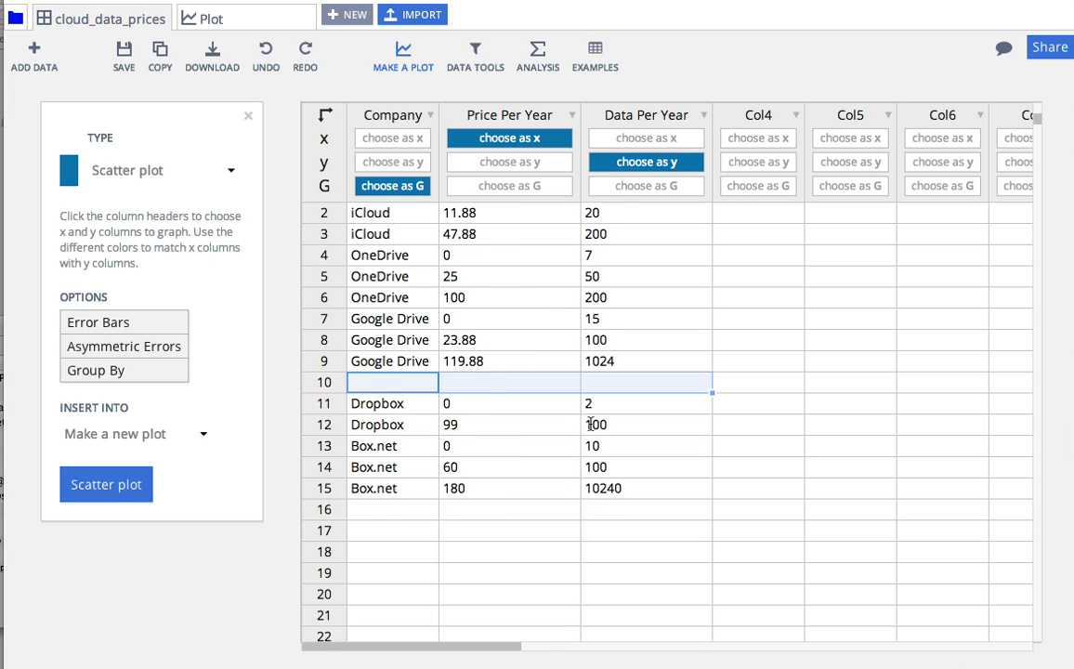
scroll(562, 484, right, 2)
scroll(532, 480, left, 2)
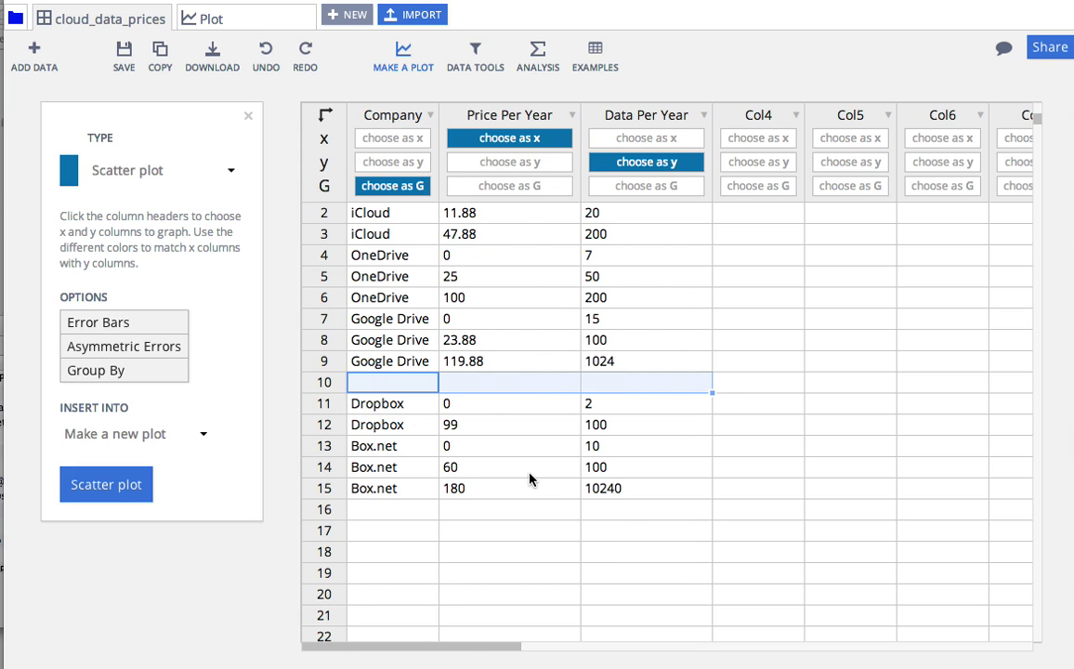
click(381, 487)
shift+click(602, 489)
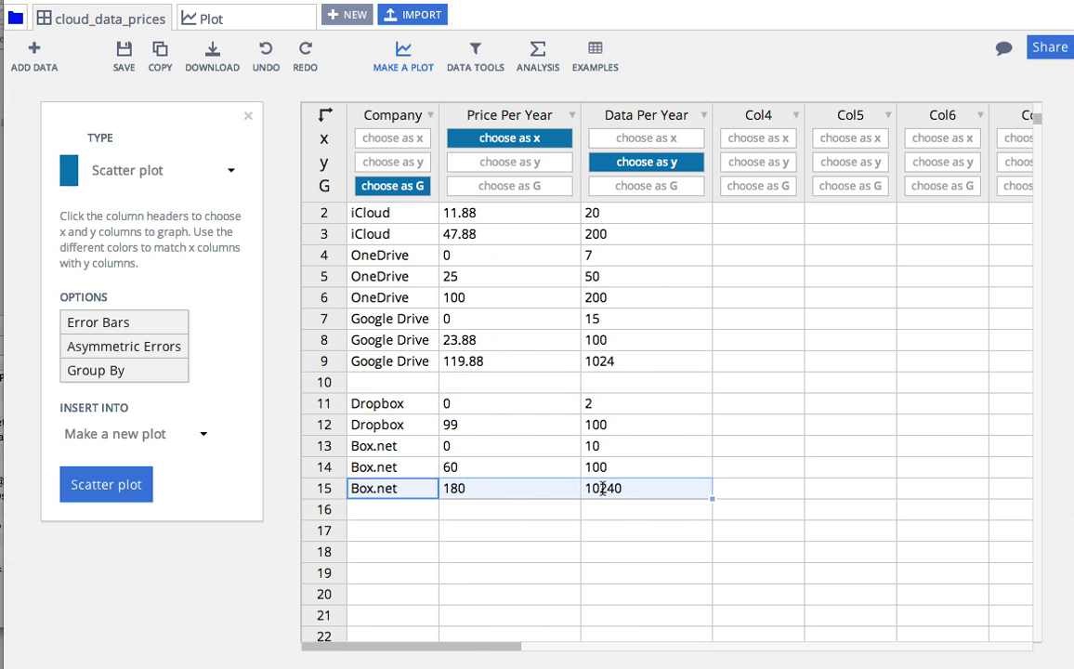
key(Delete)
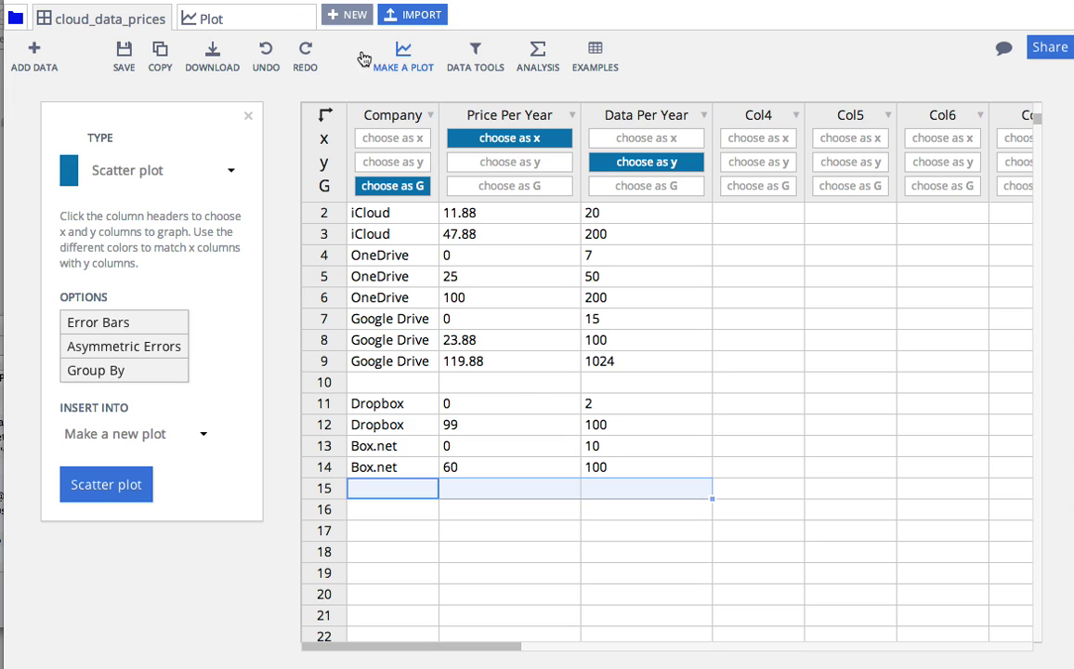
Step: Close the outdated Plot tab and regenerate the scatter plot from the edited data
click(243, 19)
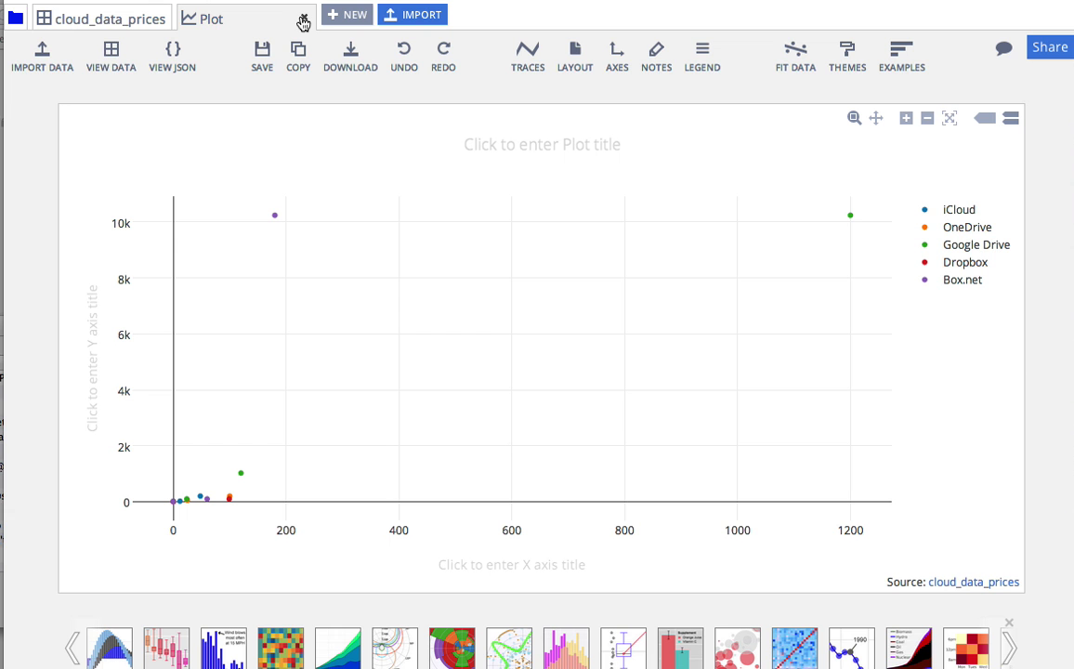
click(304, 20)
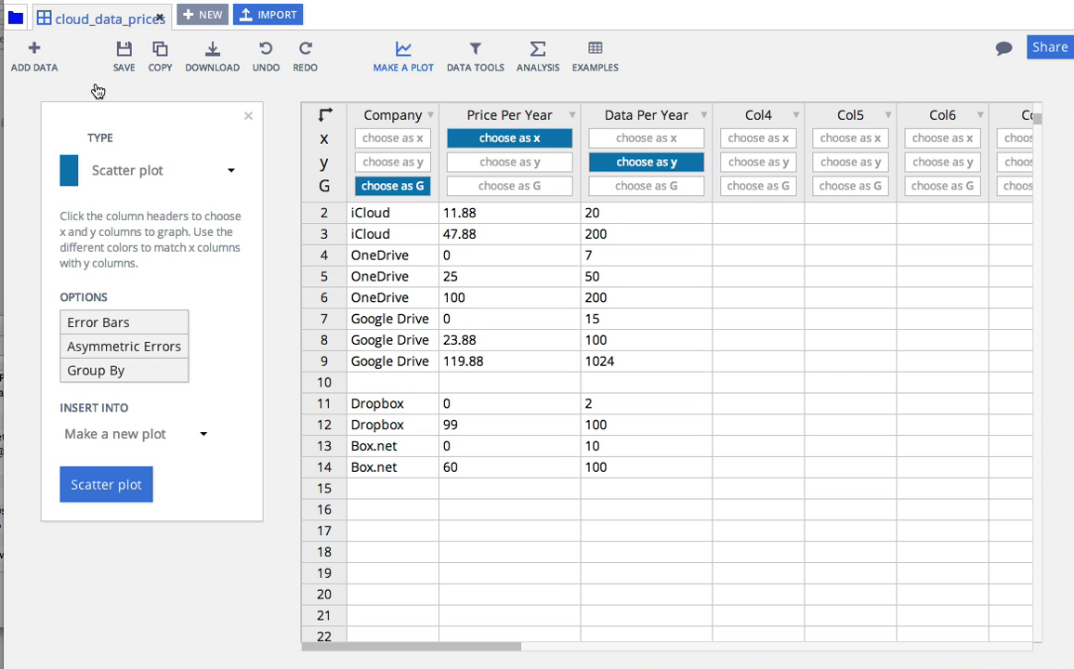
click(105, 486)
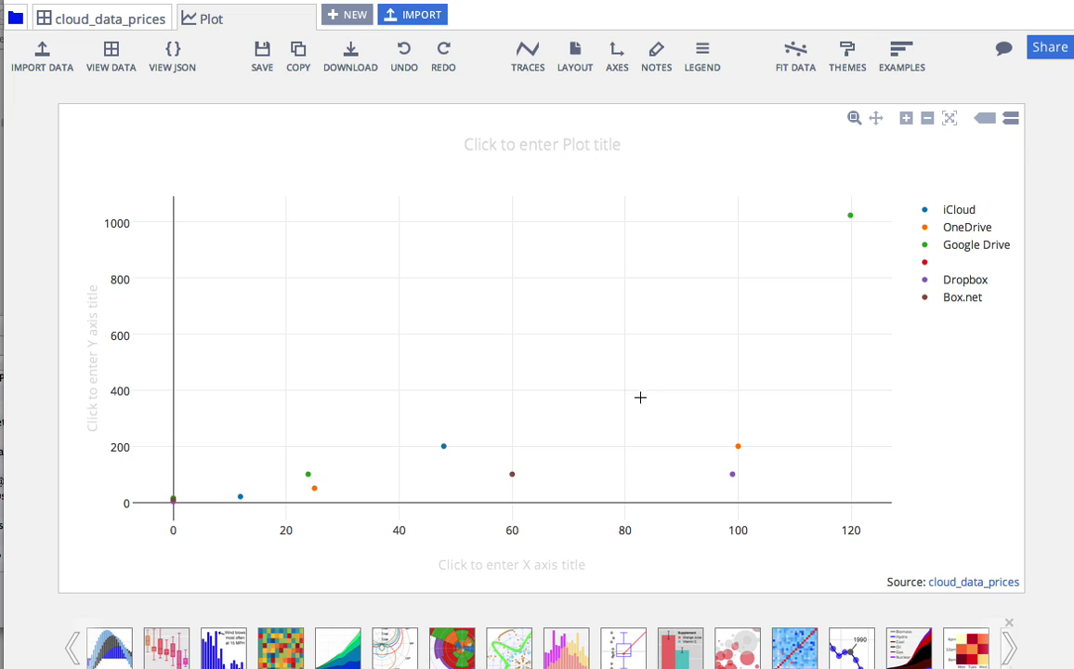
click(531, 58)
Step: Draw all traces as lines with line width 3 and marker size 8
click(114, 135)
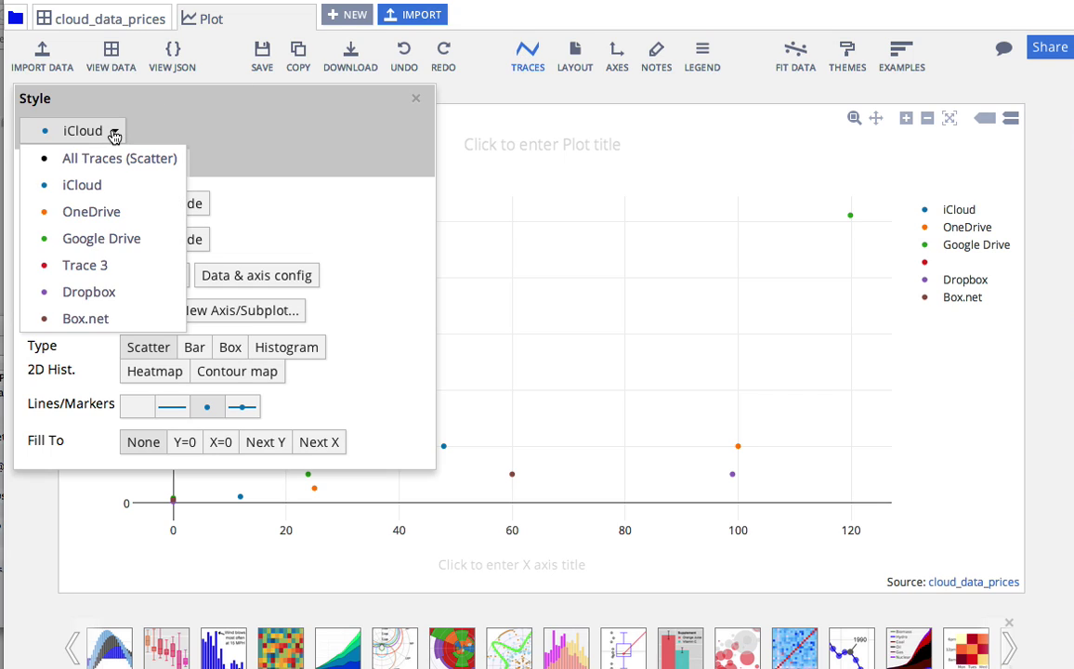
click(109, 154)
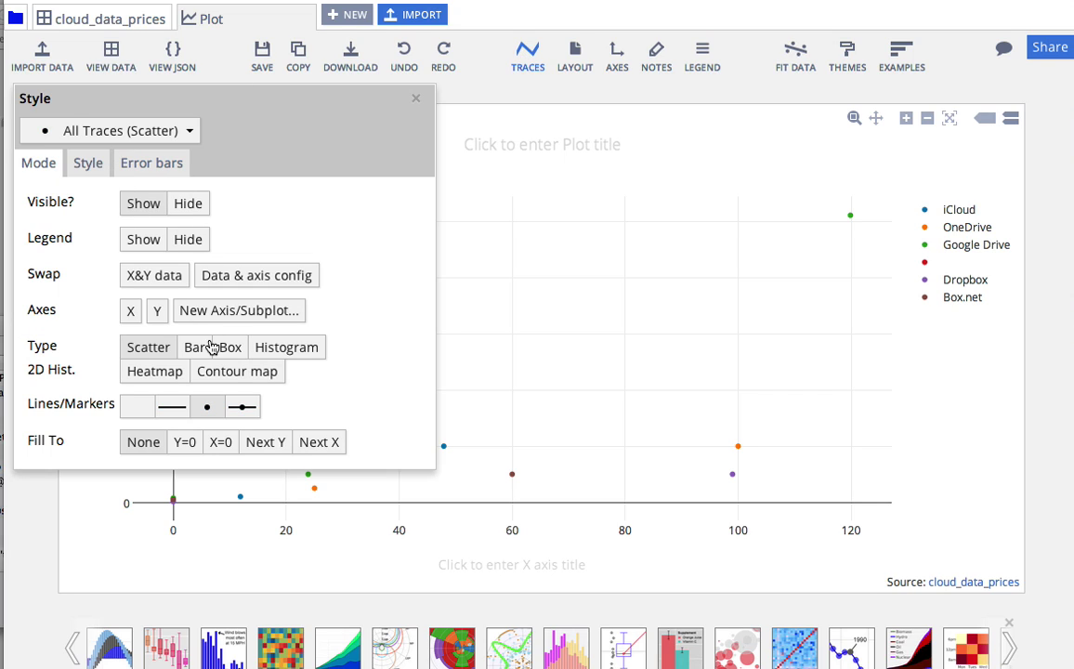
click(244, 409)
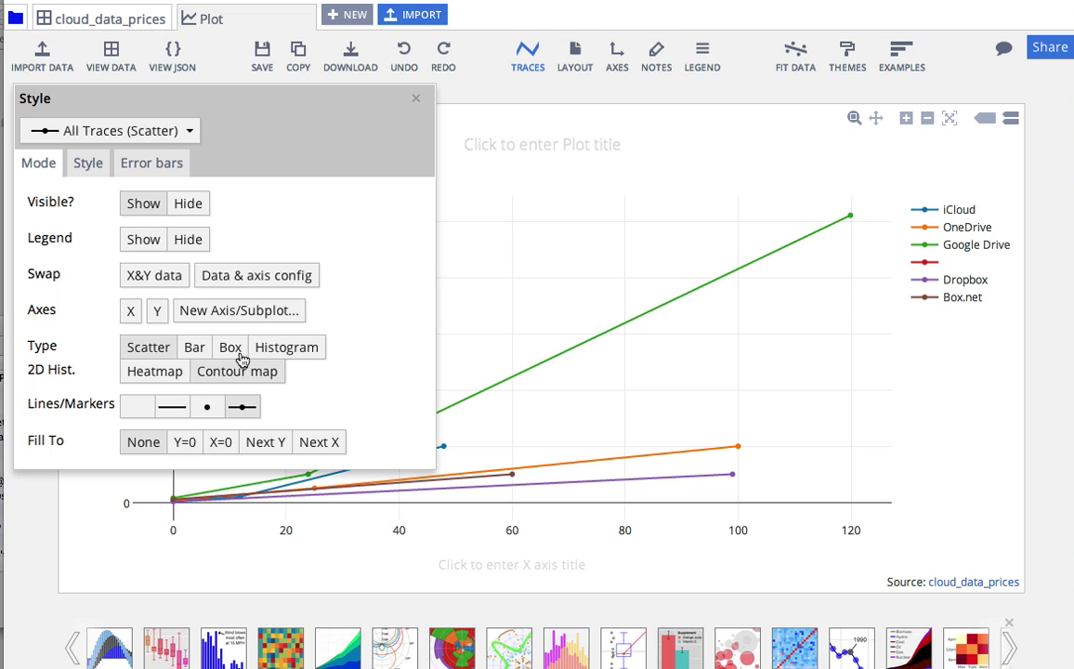
click(88, 167)
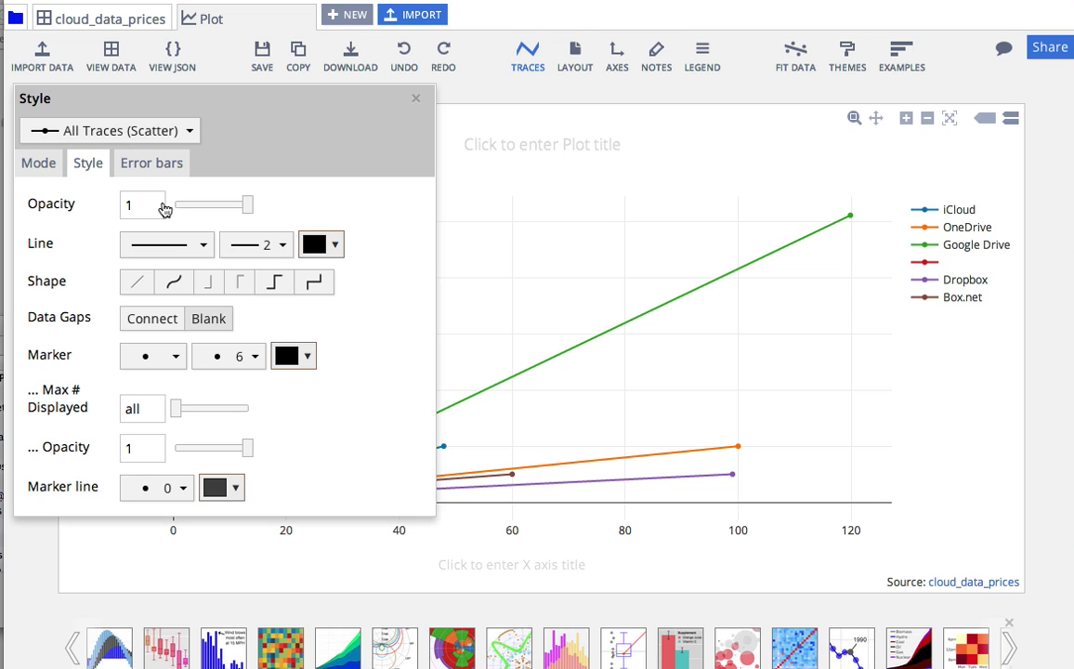
click(266, 247)
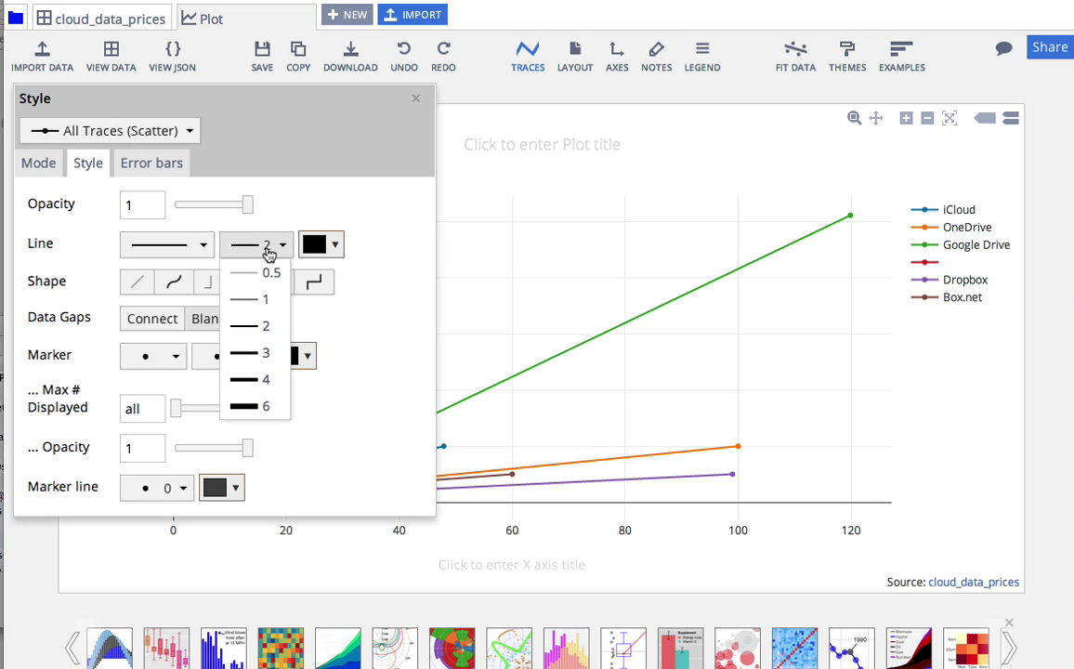
click(256, 353)
click(244, 358)
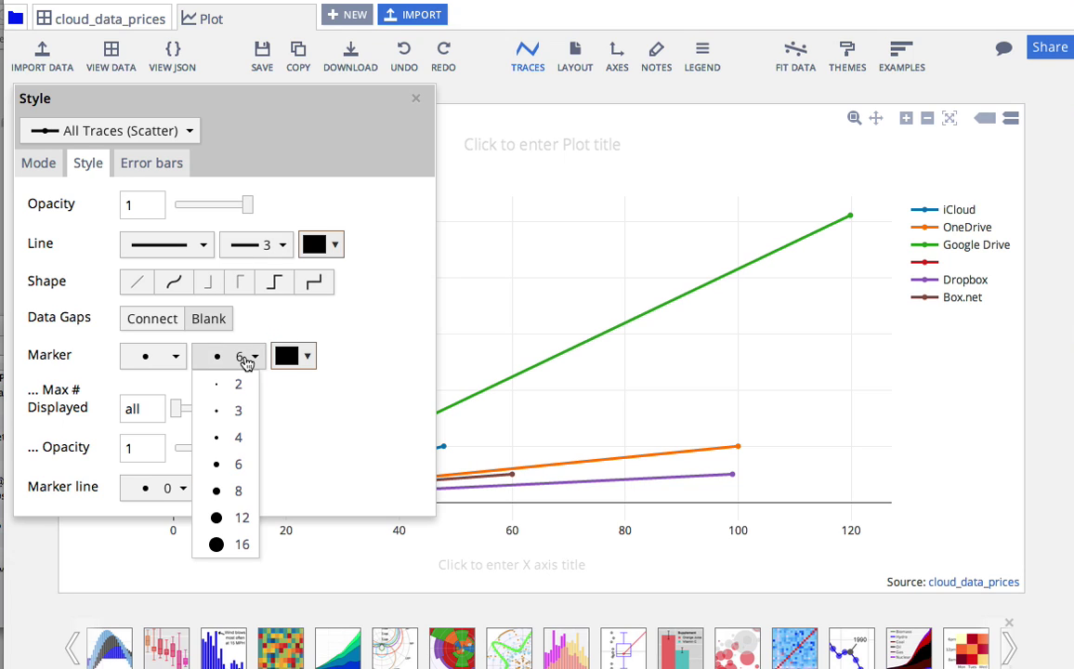
click(237, 492)
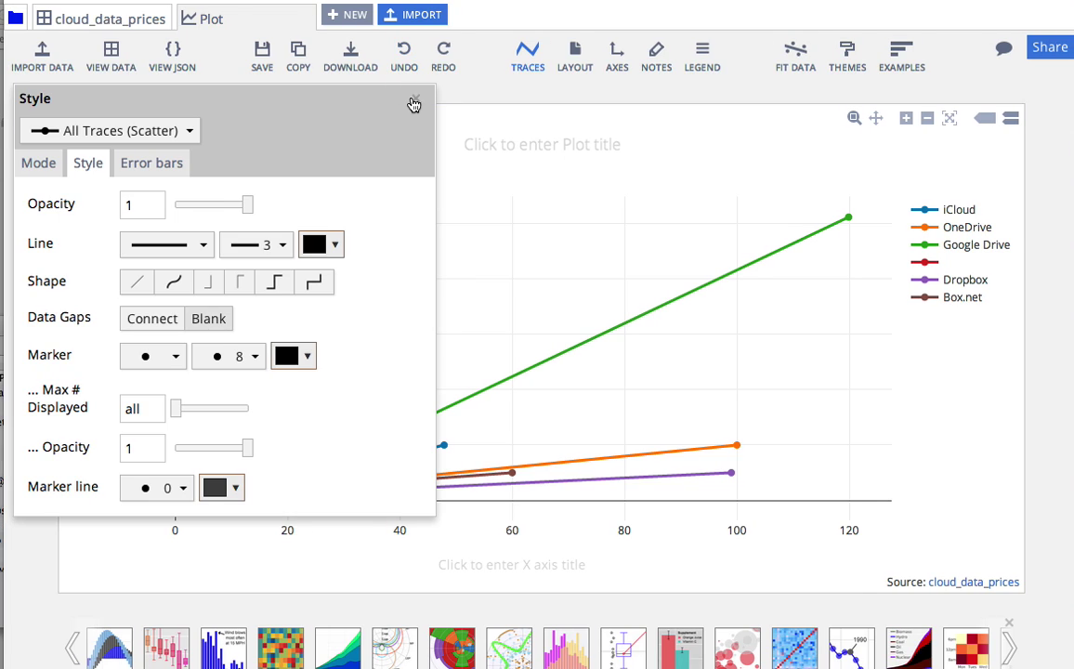
click(439, 113)
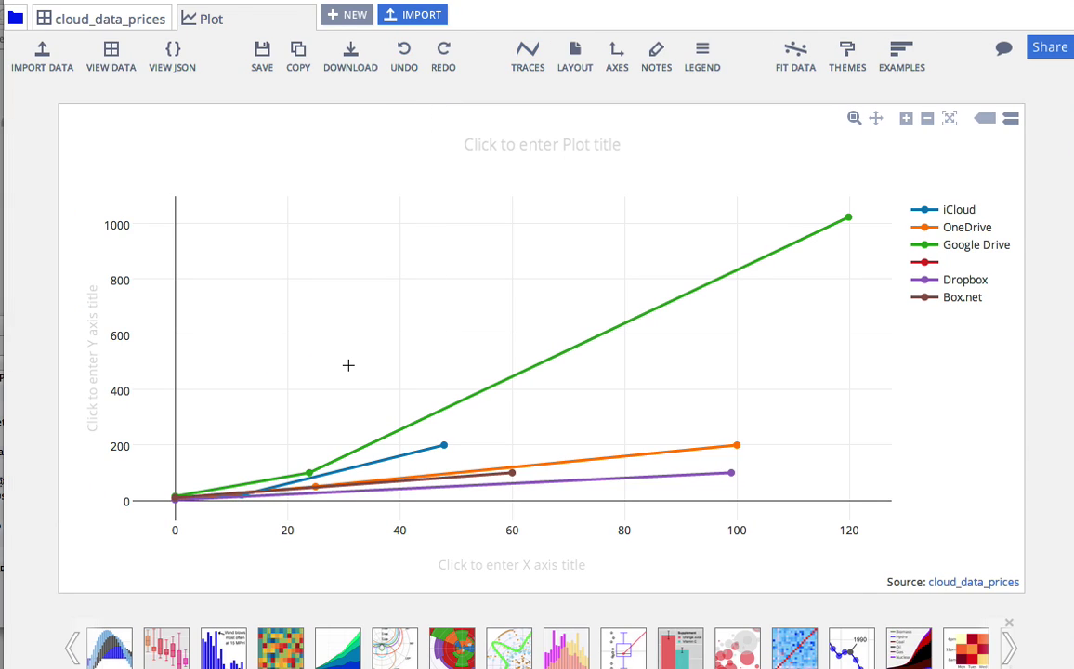
Step: Set the iCloud series to markers only
click(528, 57)
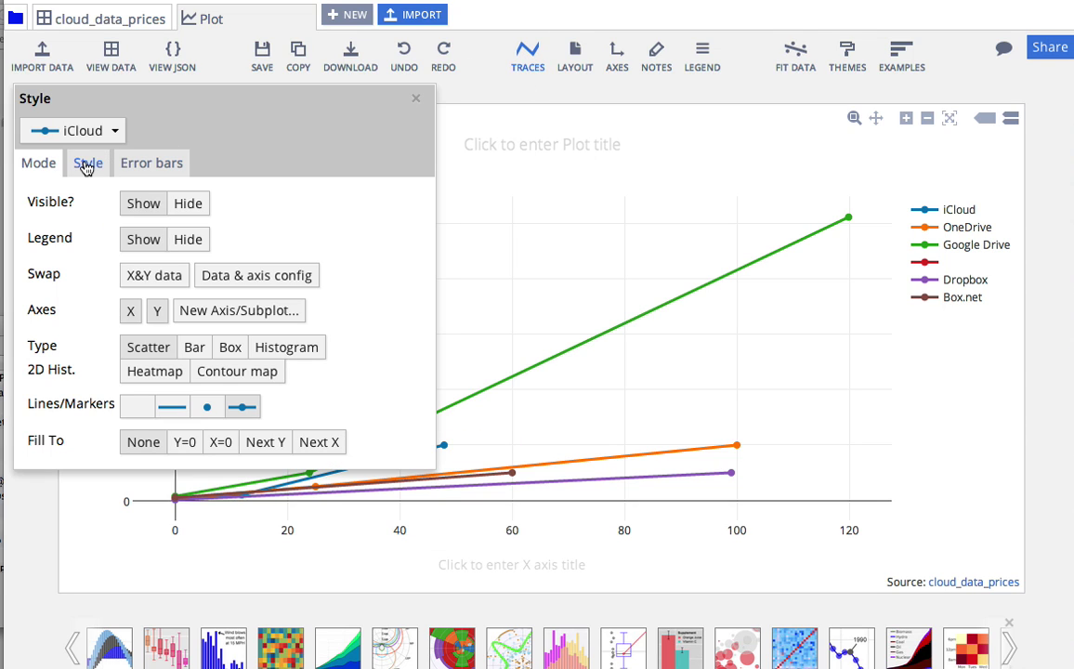
click(215, 409)
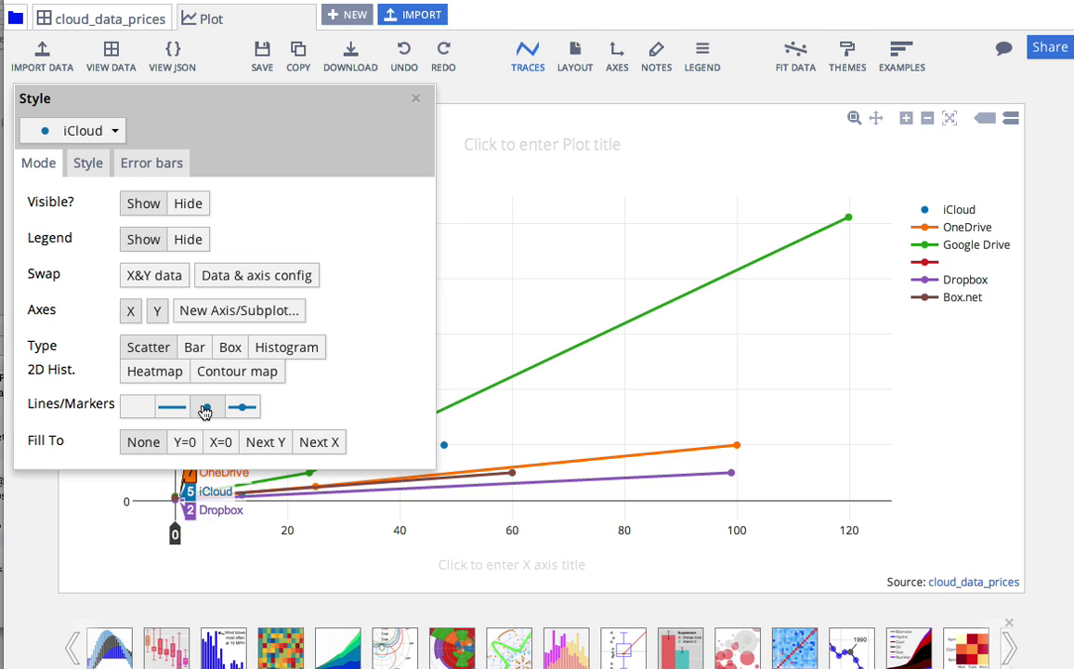
click(415, 99)
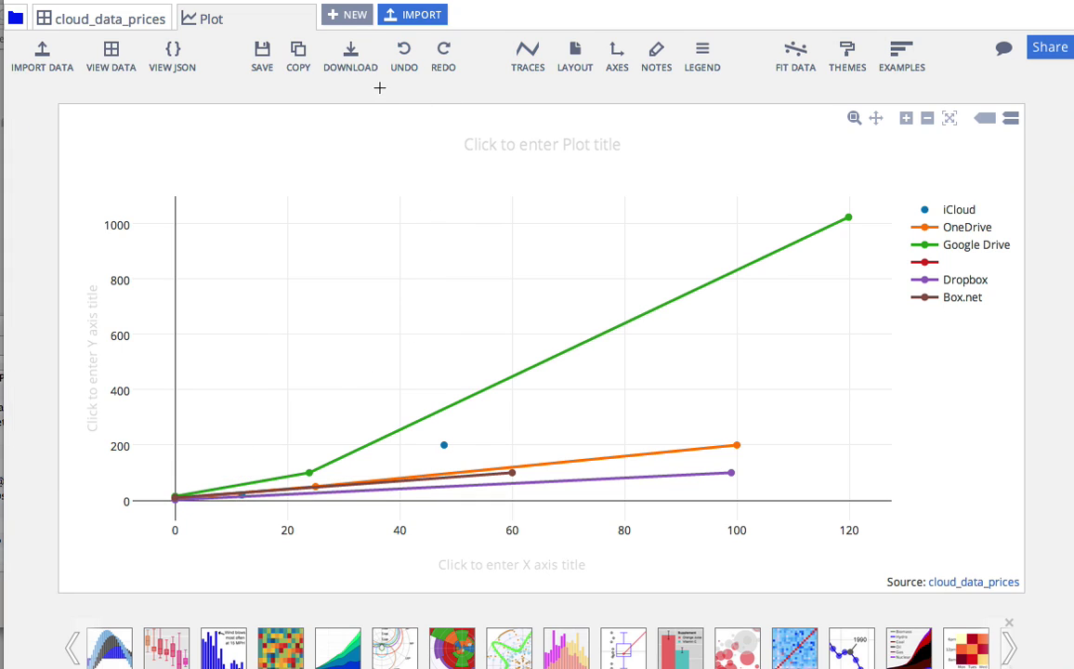
Step: Switch all traces to markers only and close the Style panel
click(527, 54)
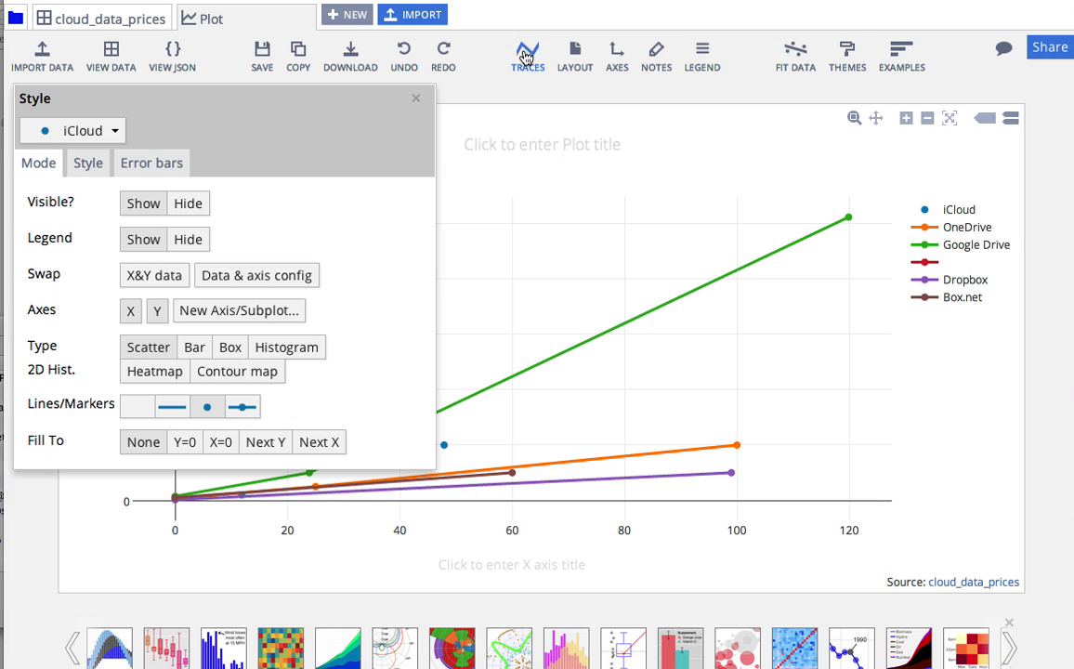
click(59, 138)
click(62, 156)
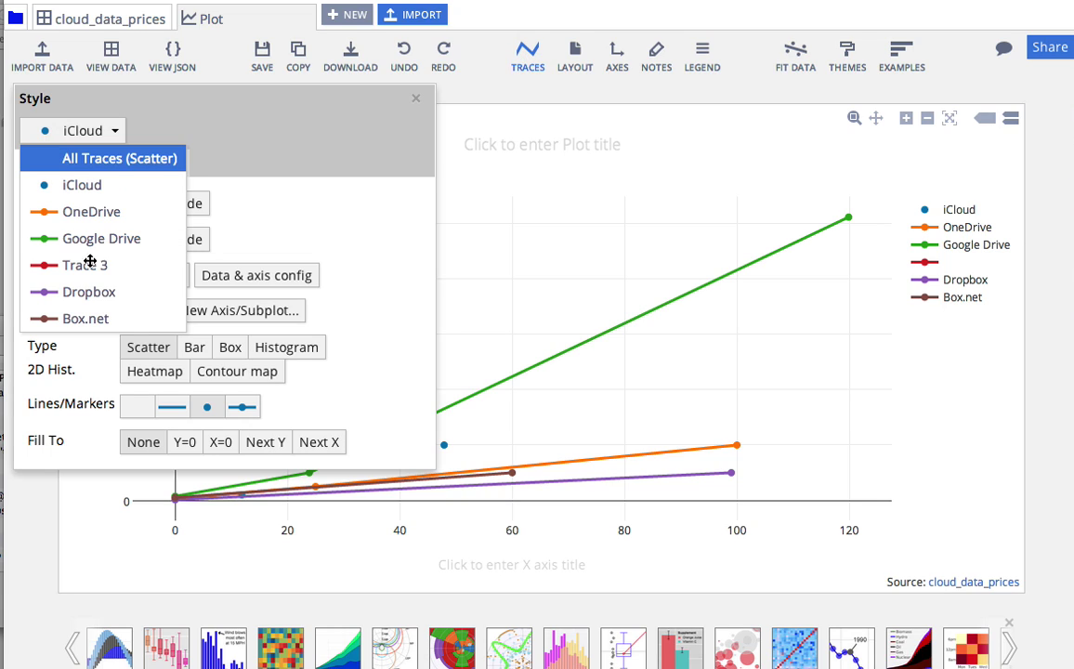
click(206, 406)
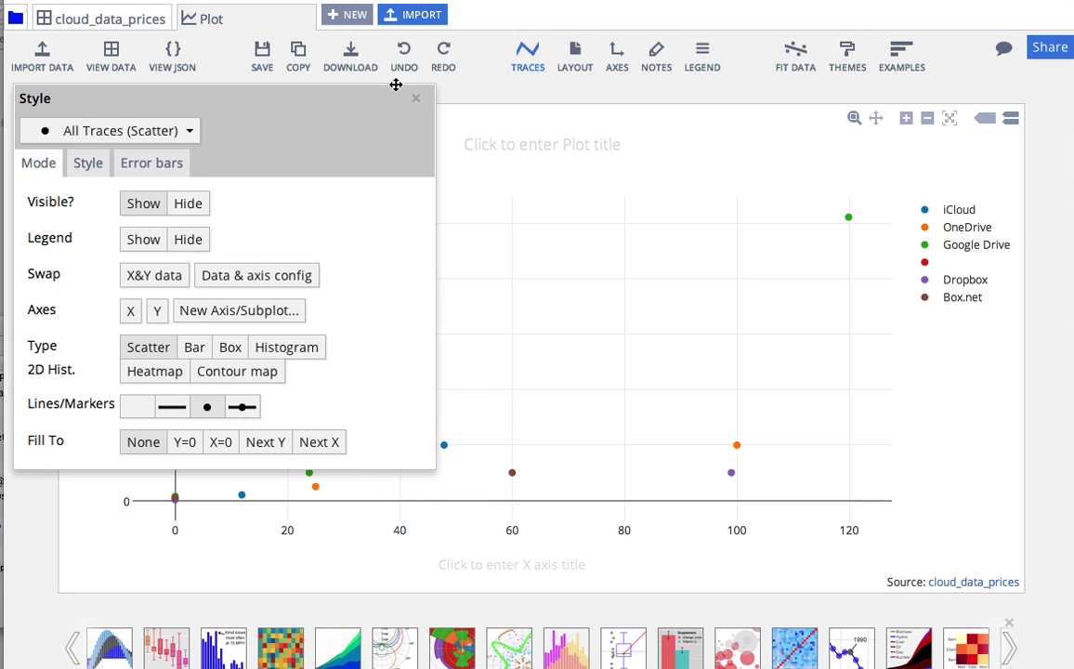
click(416, 98)
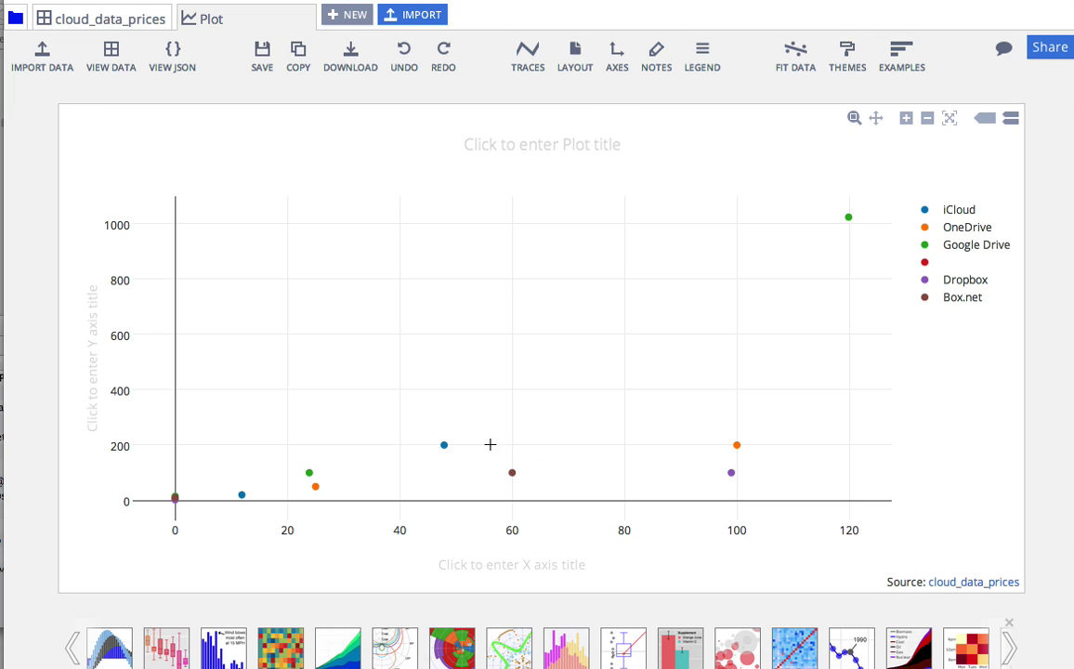
Step: Fit a linear model to iCloud and annotate it: R² = 0.9709, y = -10.4 + 4.29x
click(796, 58)
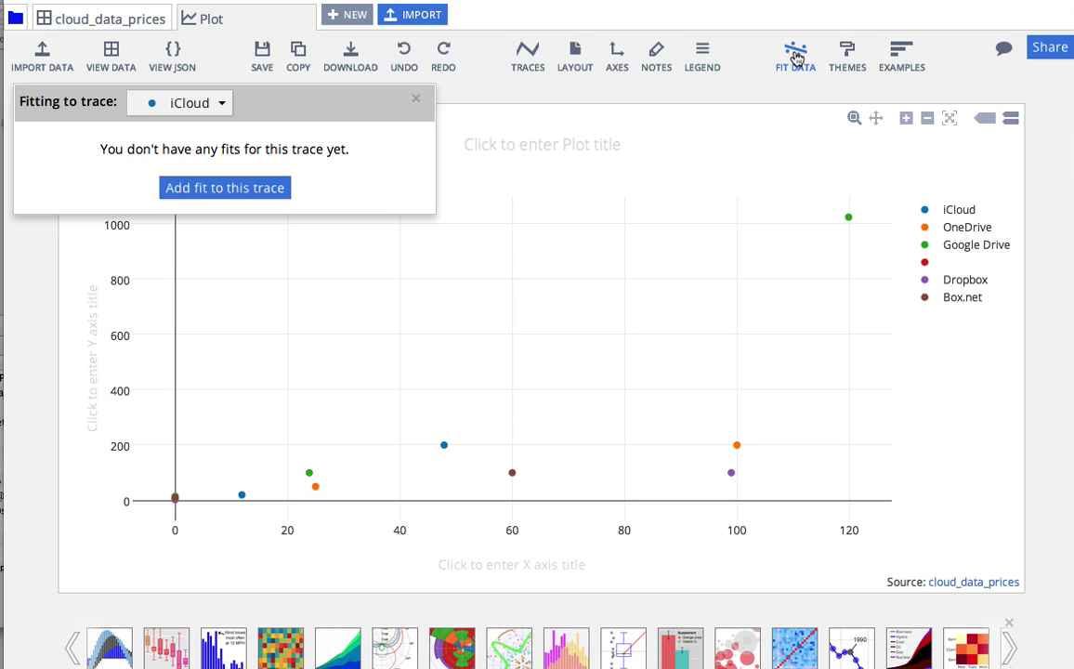
click(205, 117)
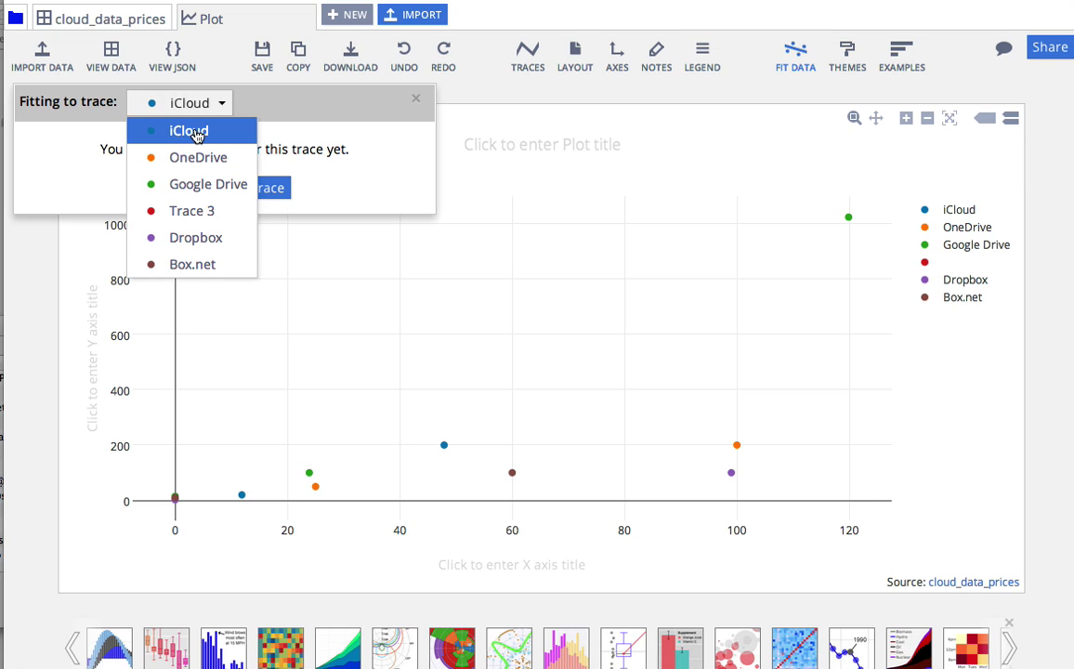
click(191, 130)
click(231, 190)
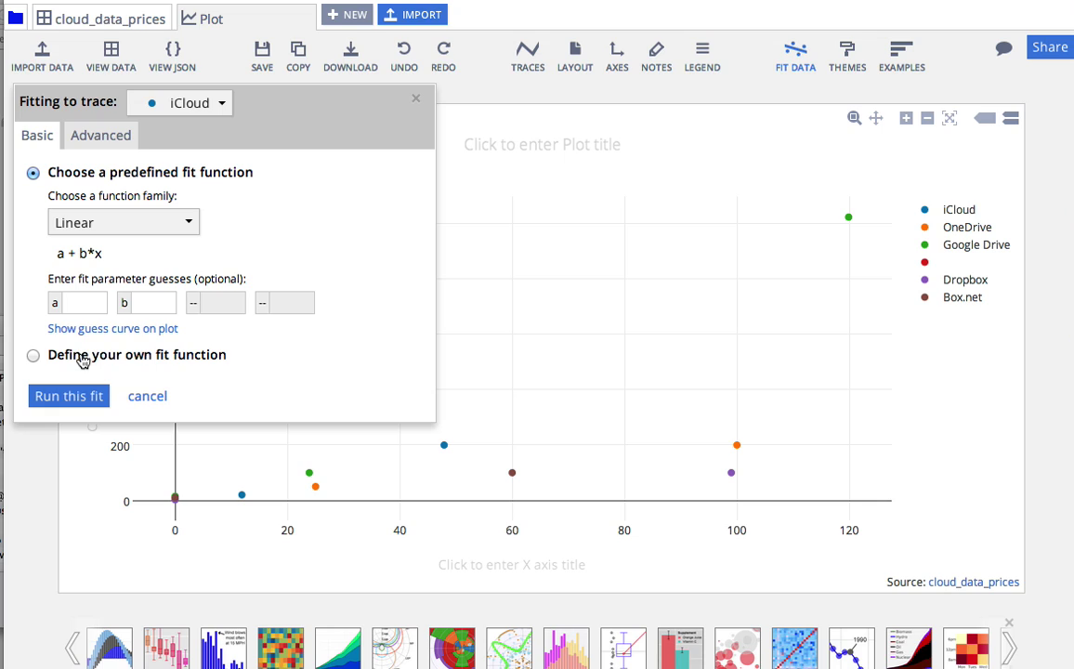
click(77, 410)
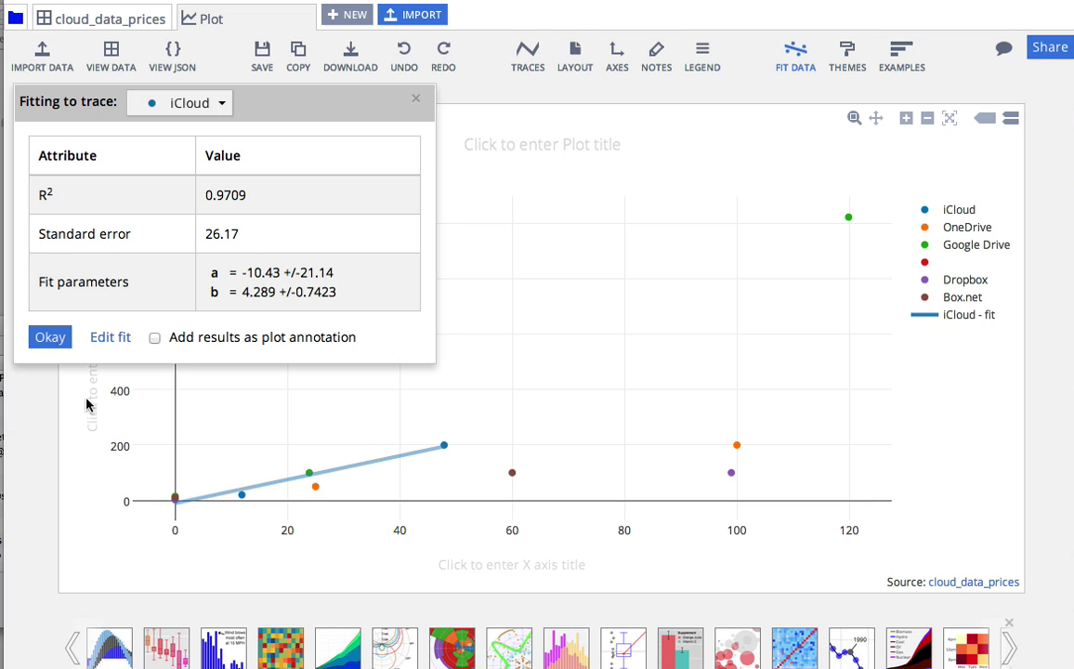
click(156, 338)
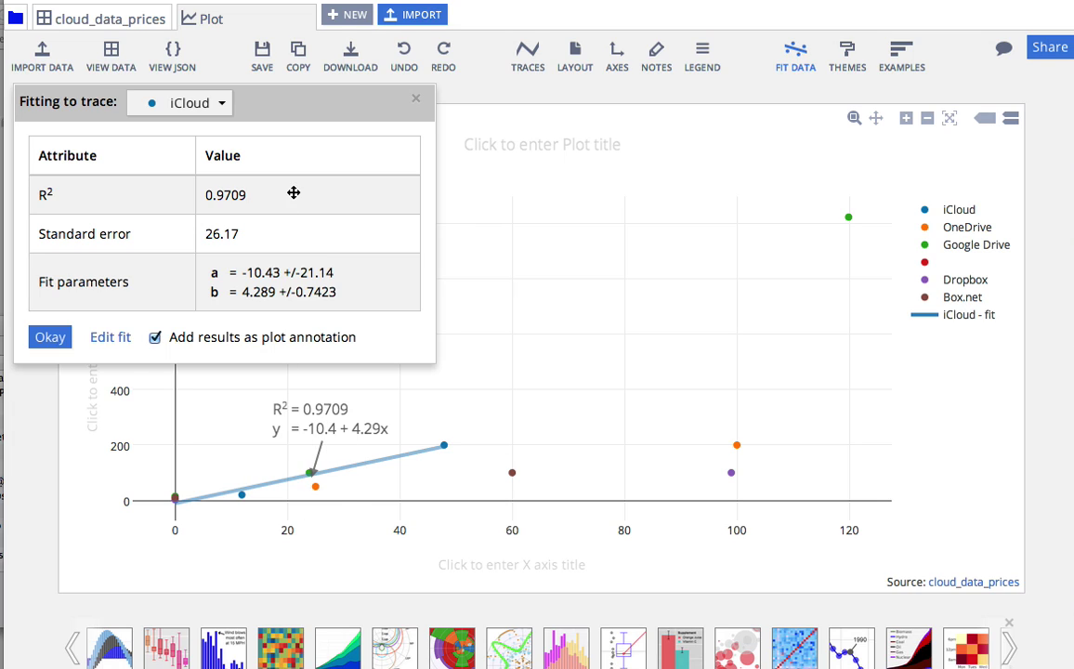
click(51, 340)
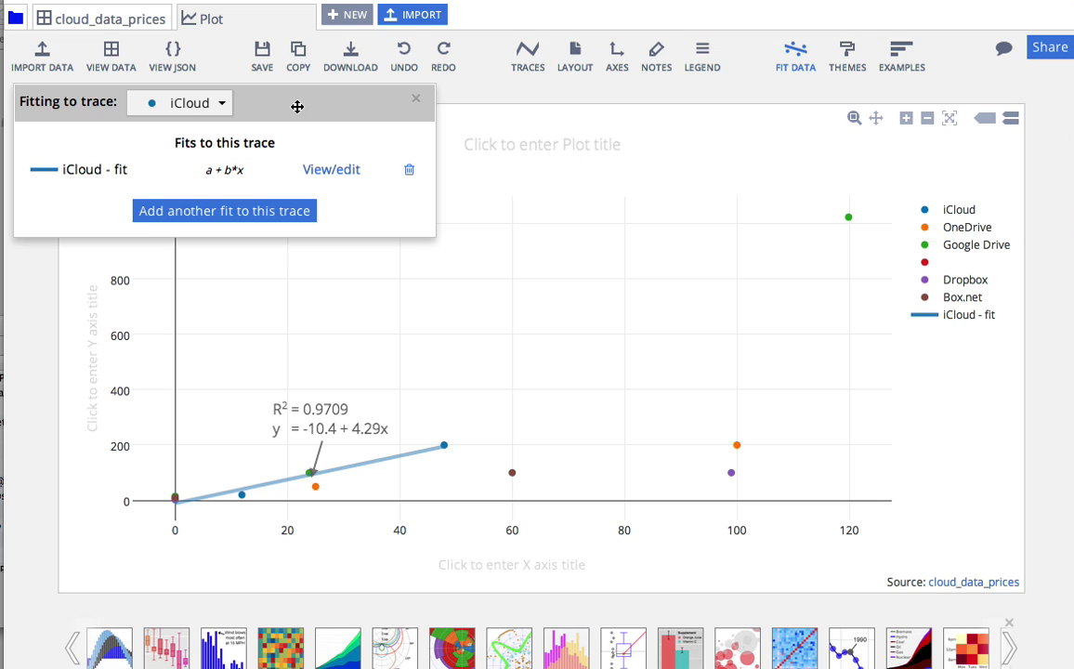
Step: Fit a linear model to OneDrive and annotate it: R² = 0.9992, y = 4.58 + 1.95x
click(187, 104)
click(196, 156)
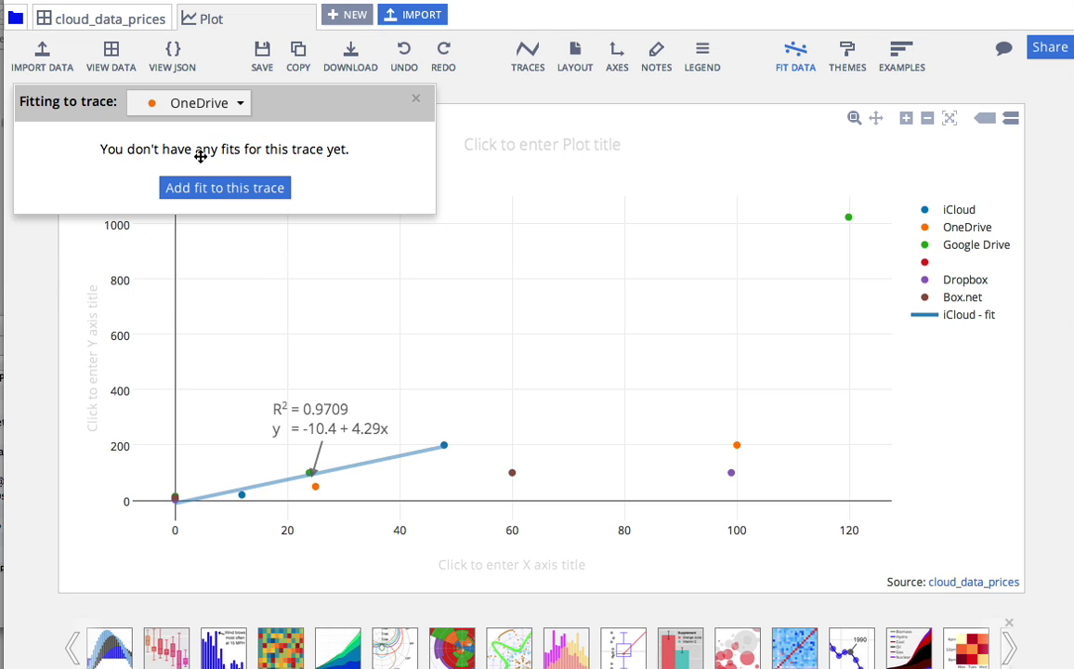
click(218, 191)
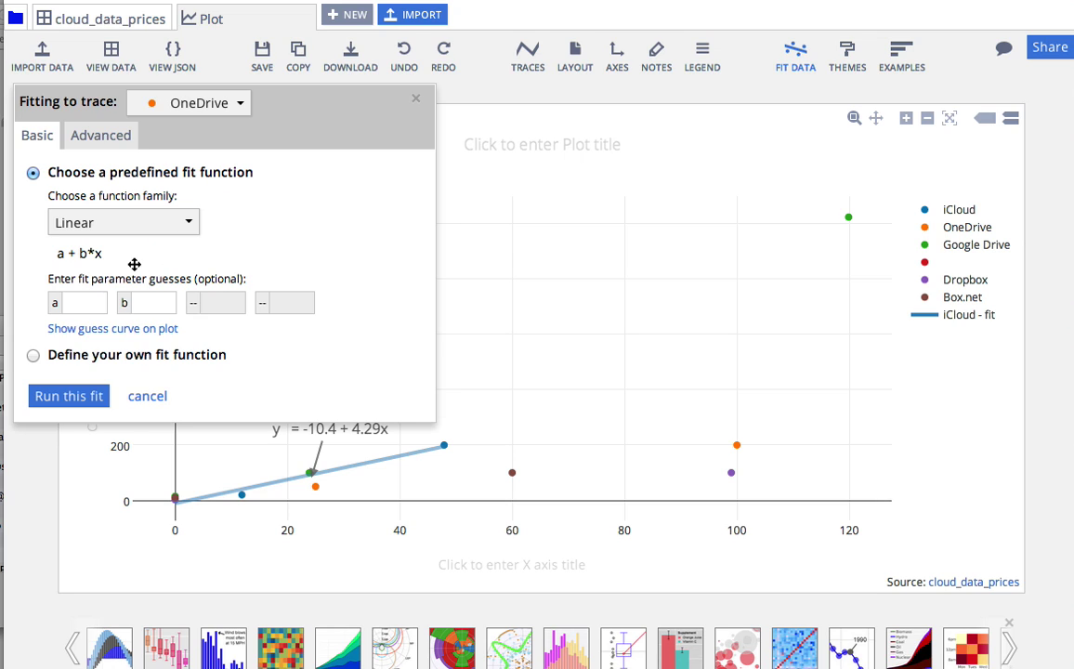
click(61, 396)
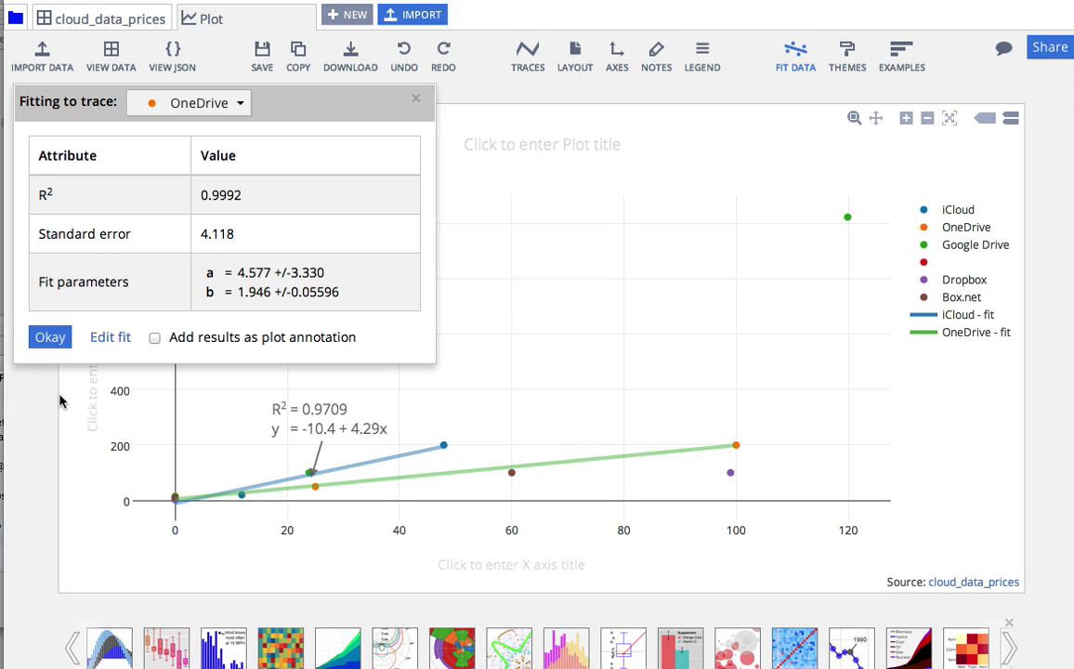
click(155, 339)
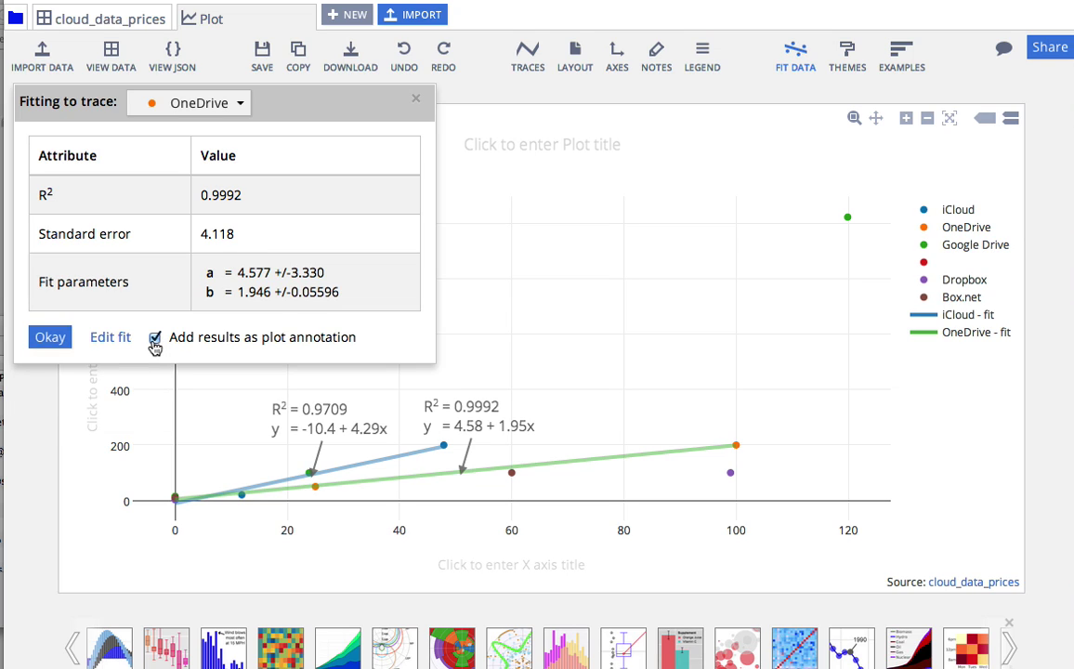
click(416, 99)
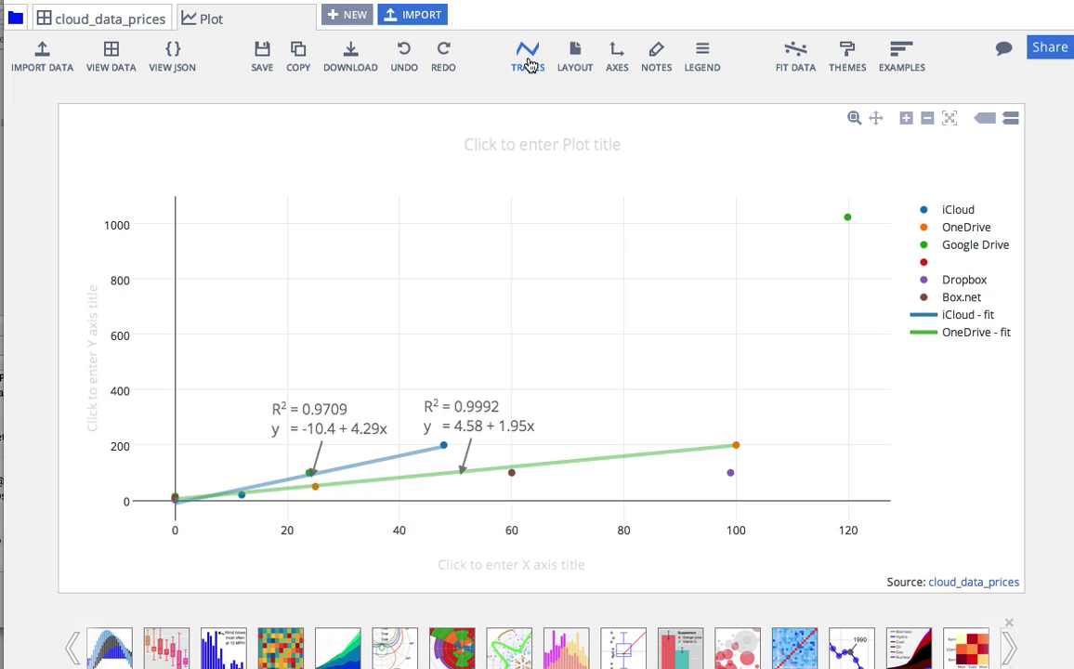
click(803, 54)
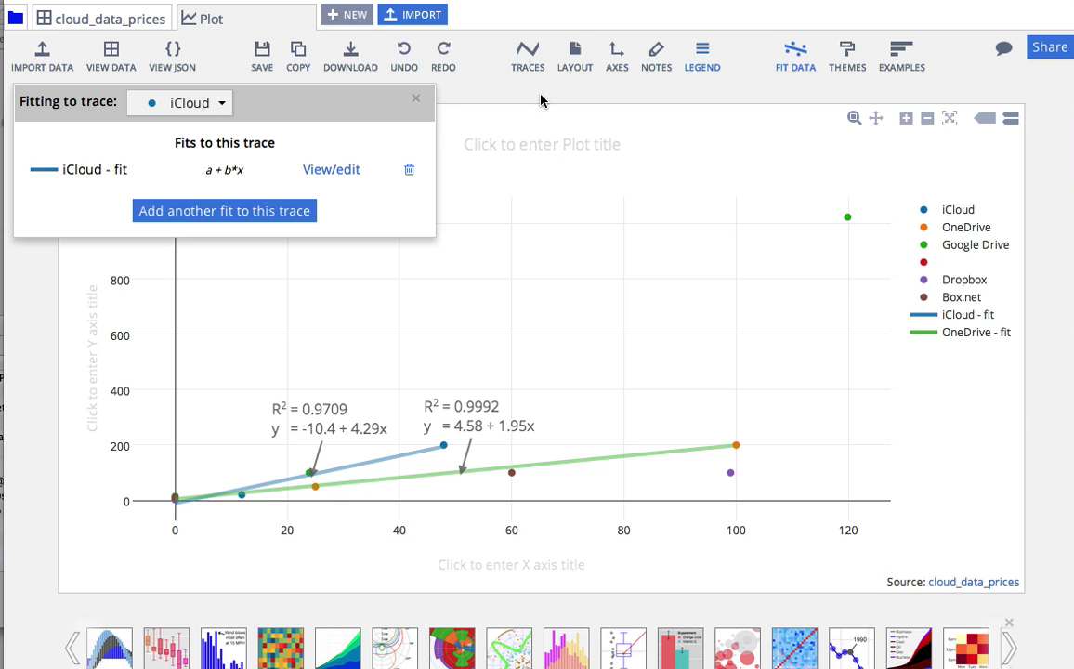
Step: Fit a linear model to Google Drive and annotate it: R² = 0.9872, y = -40.3 + 8.76x
click(191, 104)
click(197, 184)
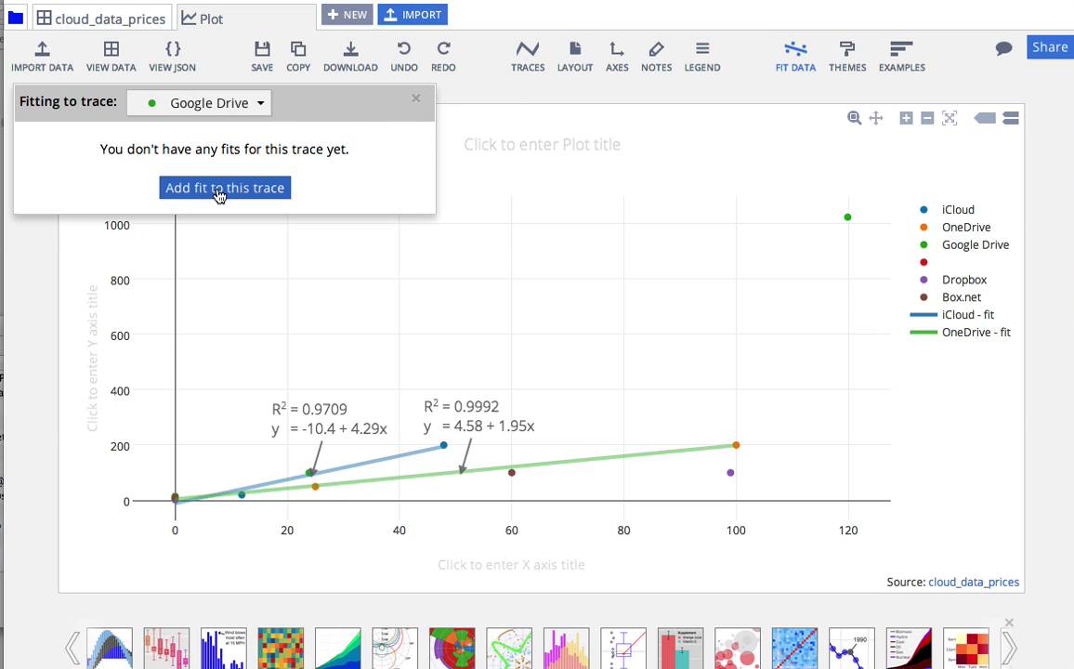
click(218, 190)
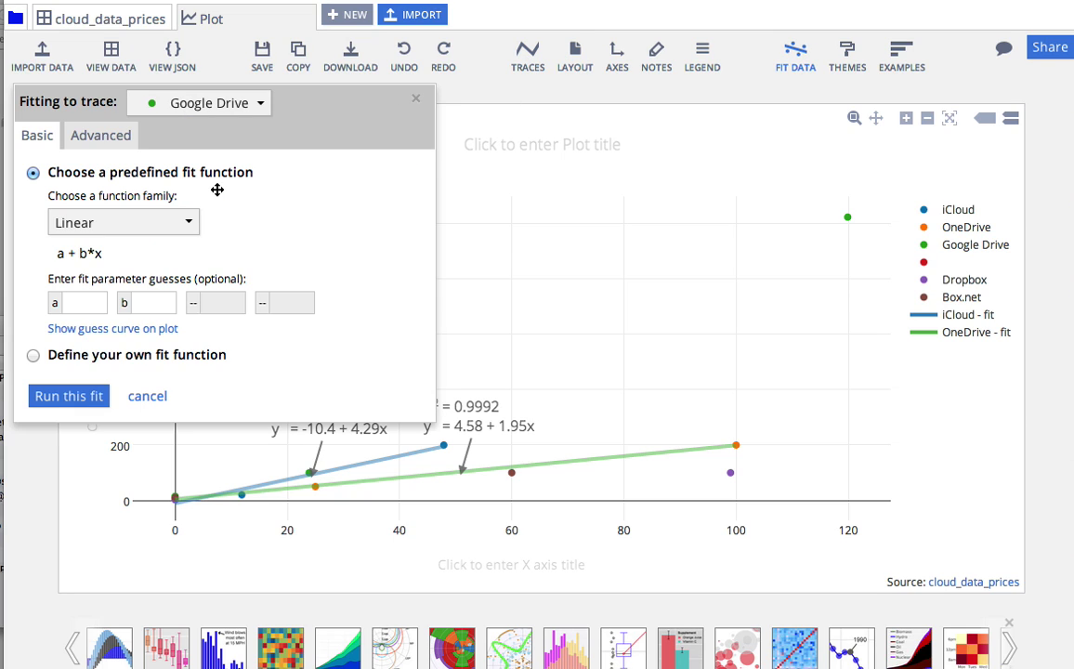
click(66, 400)
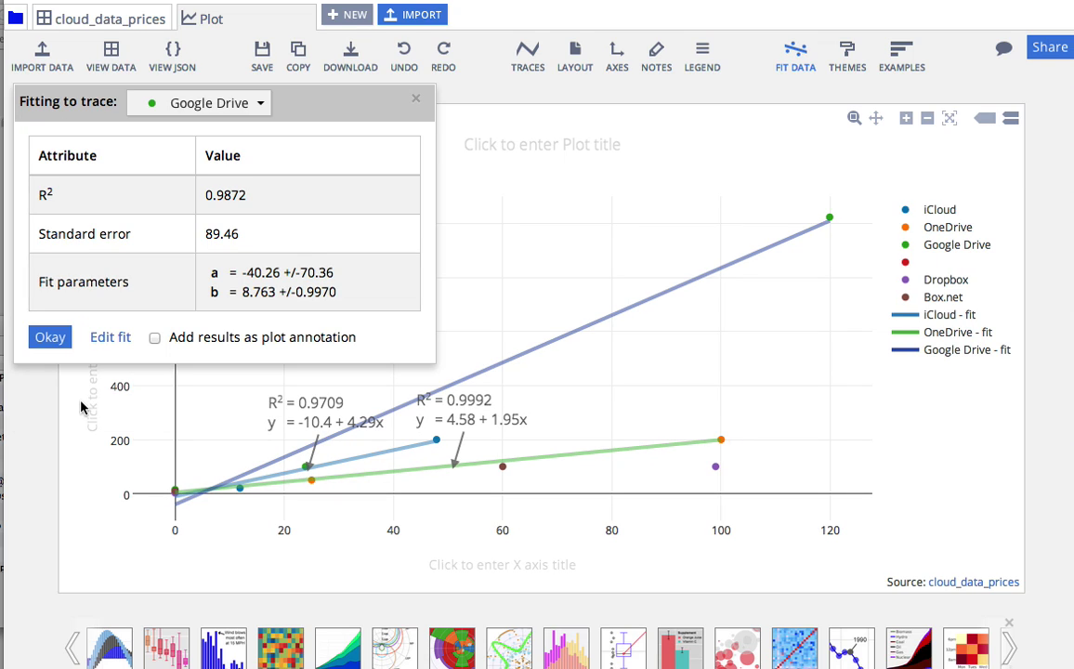
click(153, 337)
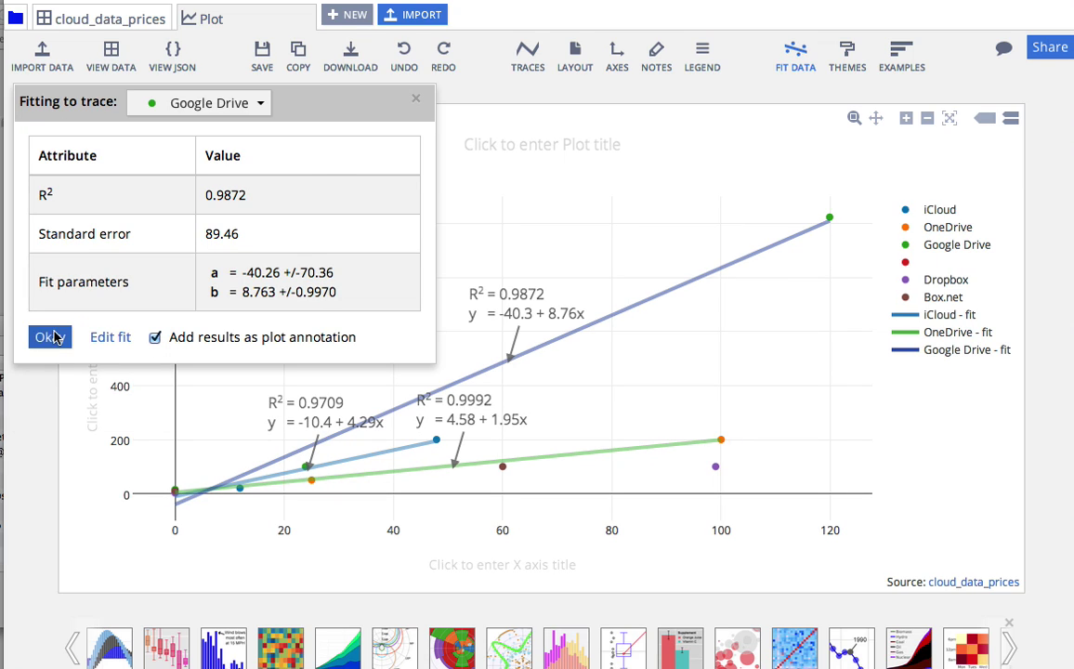
click(49, 337)
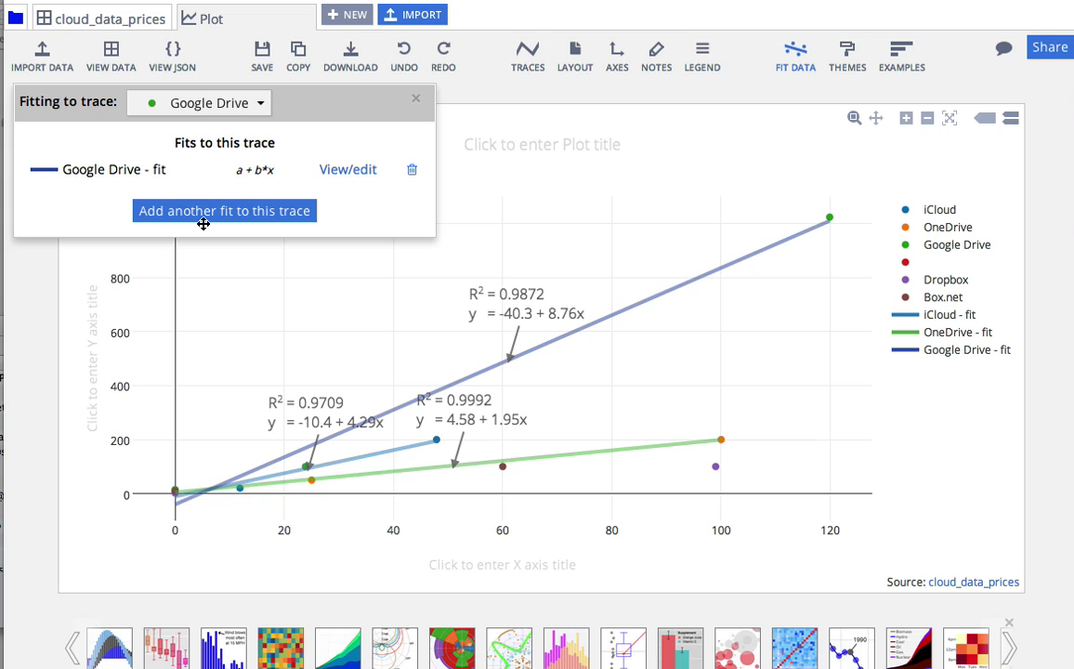
click(416, 100)
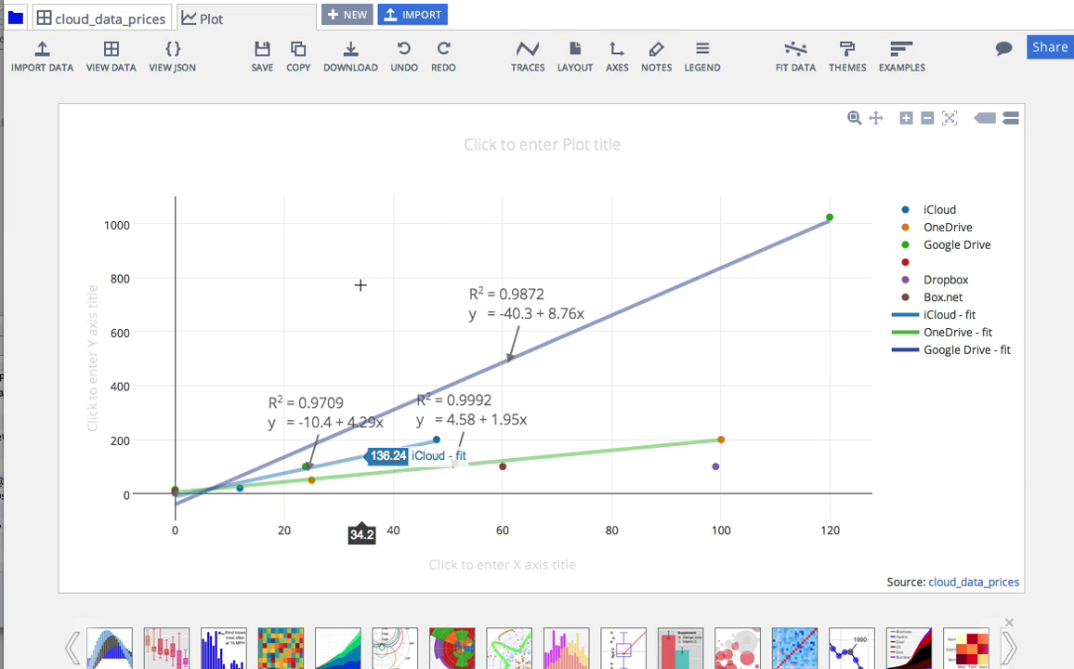
Step: Title the y axis 'Data per Year [Gb]'
click(92, 338)
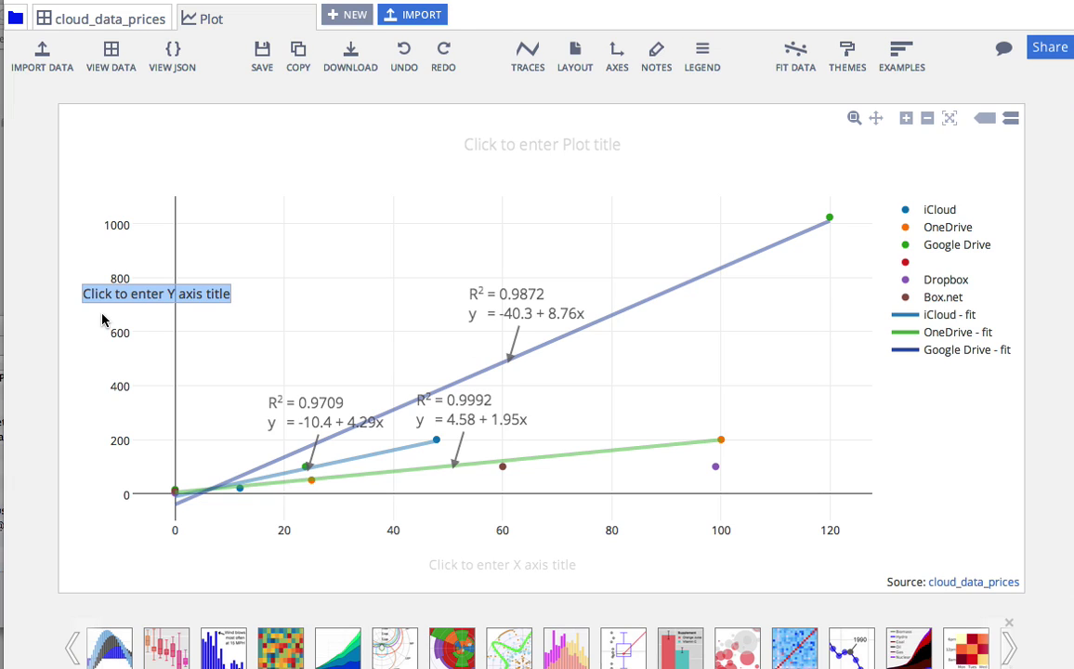
text(Data per)
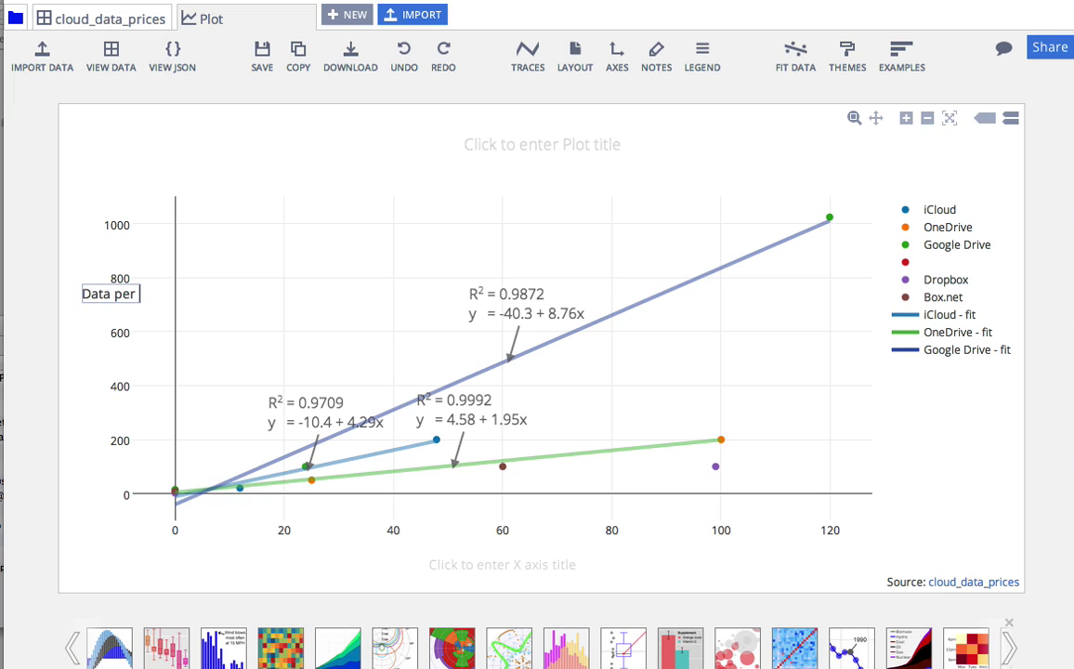
text( Year [Gb])
key(Return)
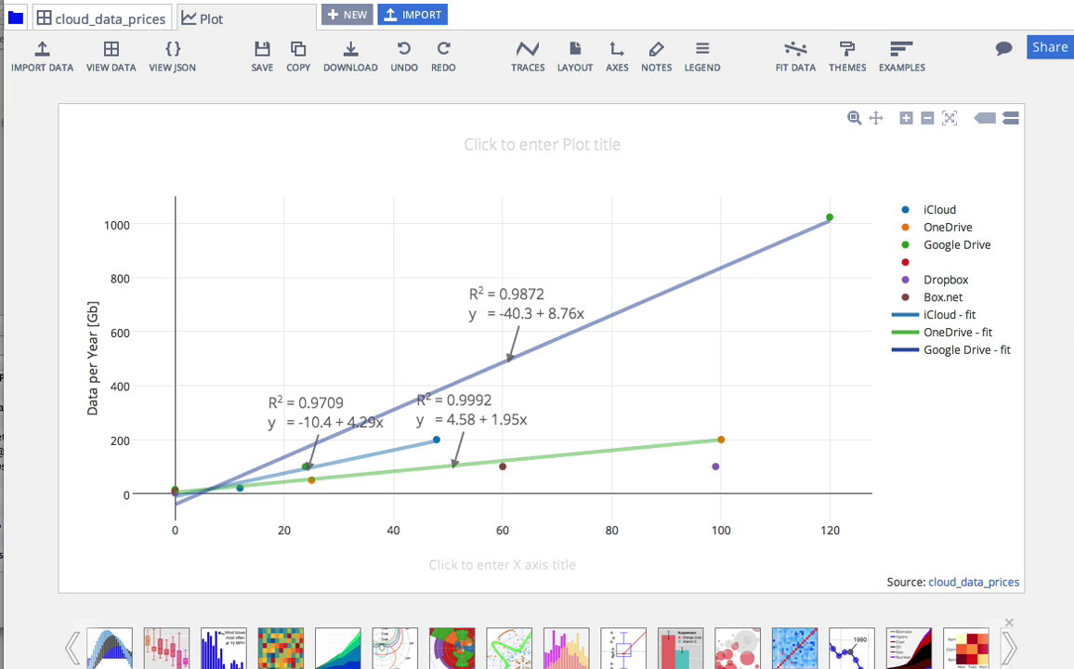
Step: Title the x axis 'Price Per Year [$]'
click(483, 566)
text(Price)
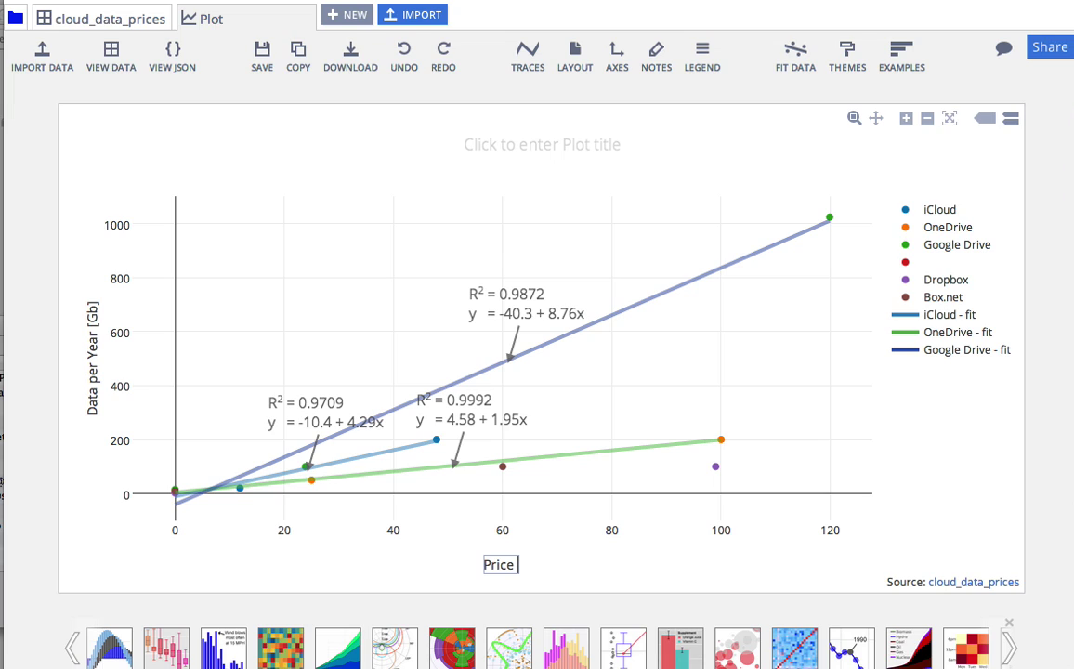
text( Per Year [$])
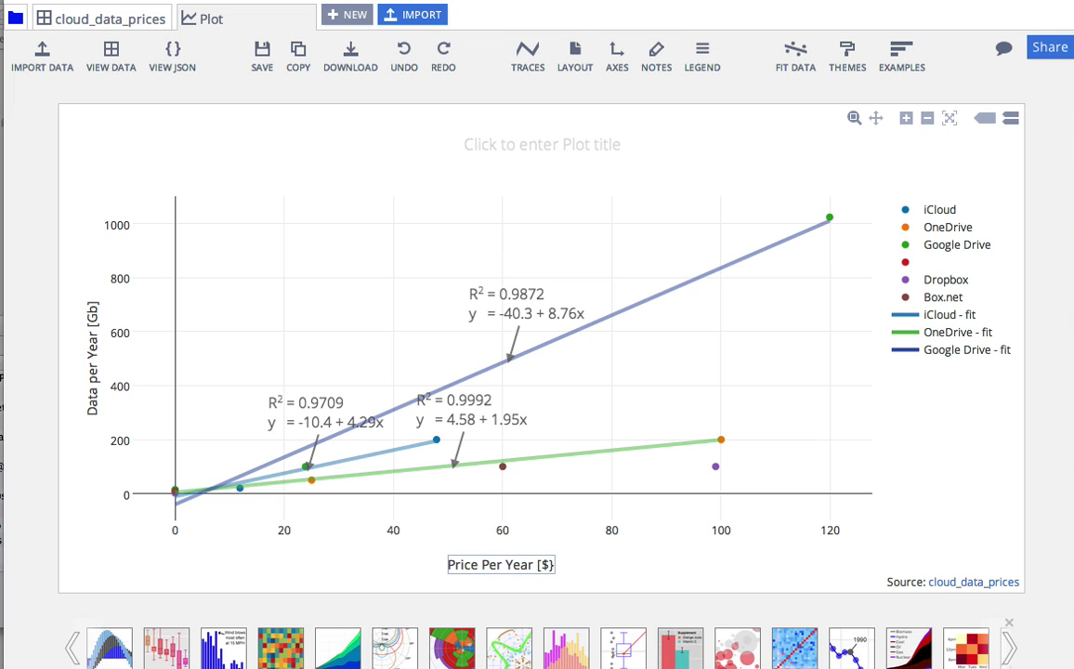
key(Return)
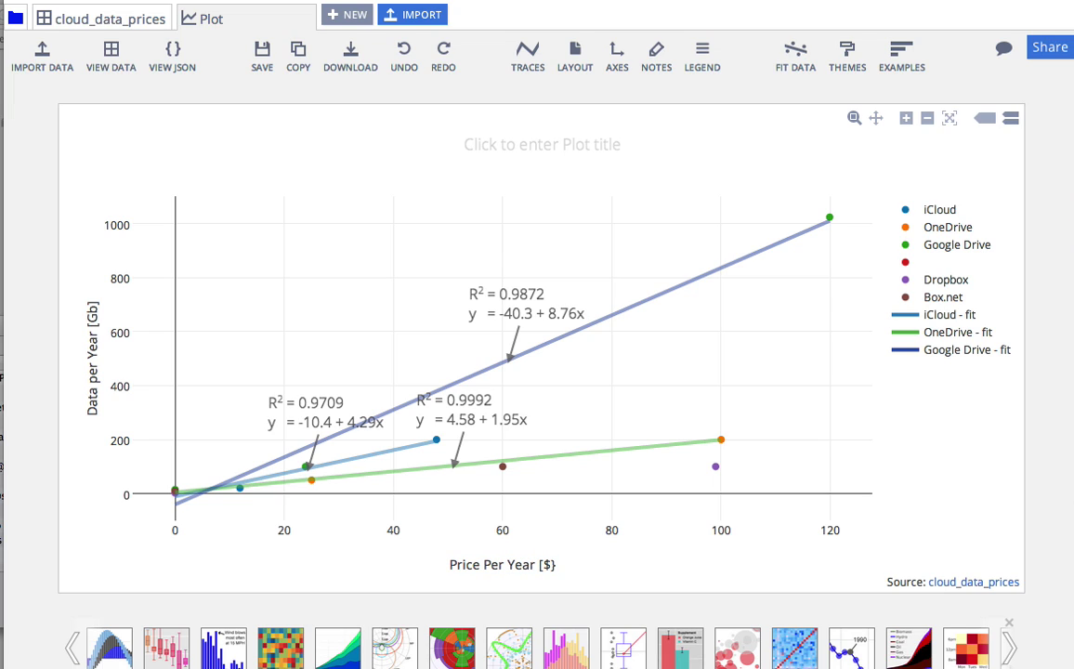
click(546, 567)
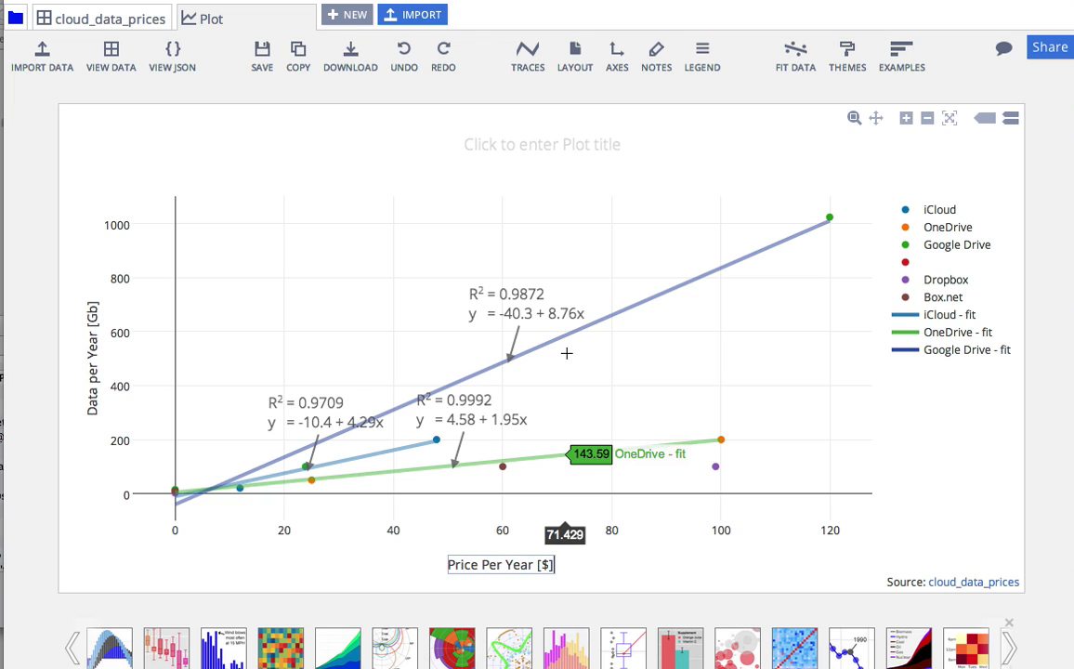
click(502, 316)
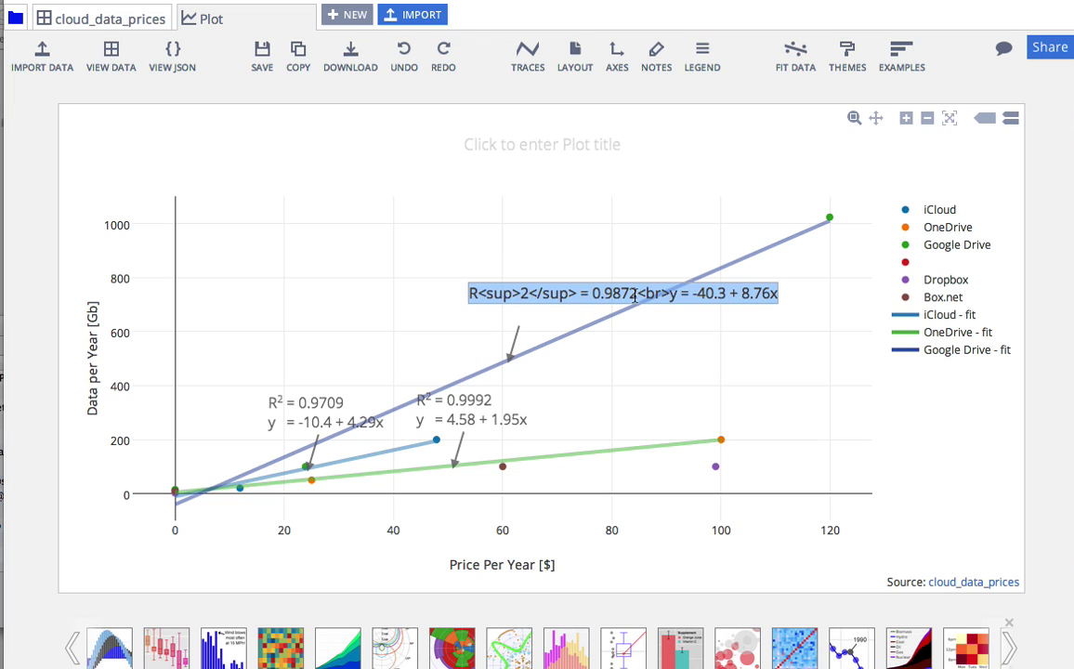
click(597, 240)
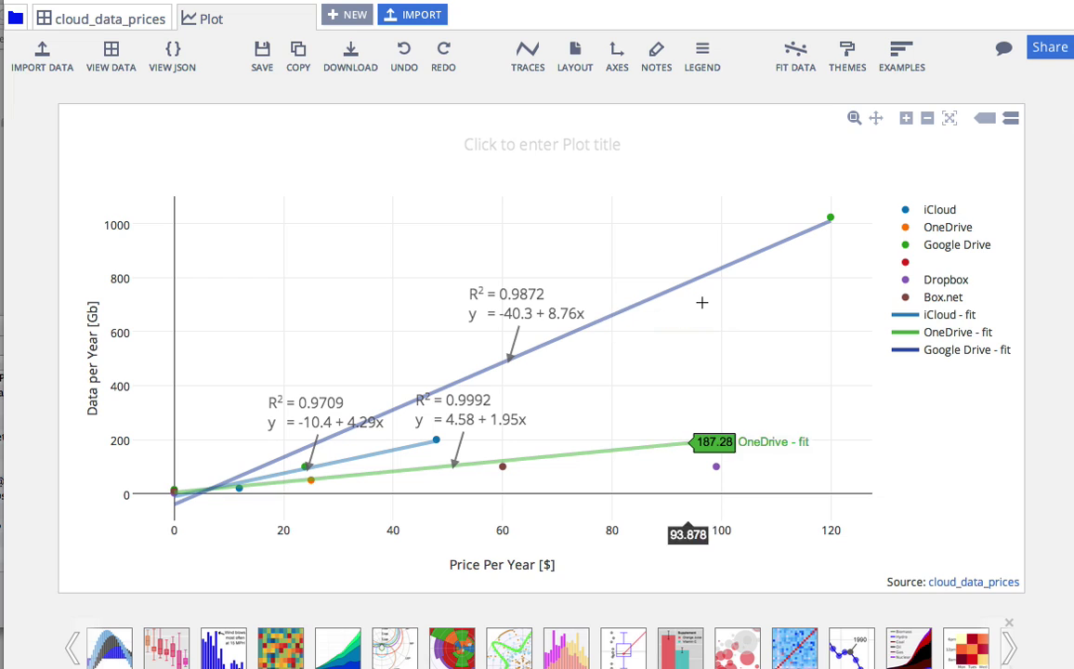
Step: Save the chart as a public file named 'Data storage prices'
click(1047, 49)
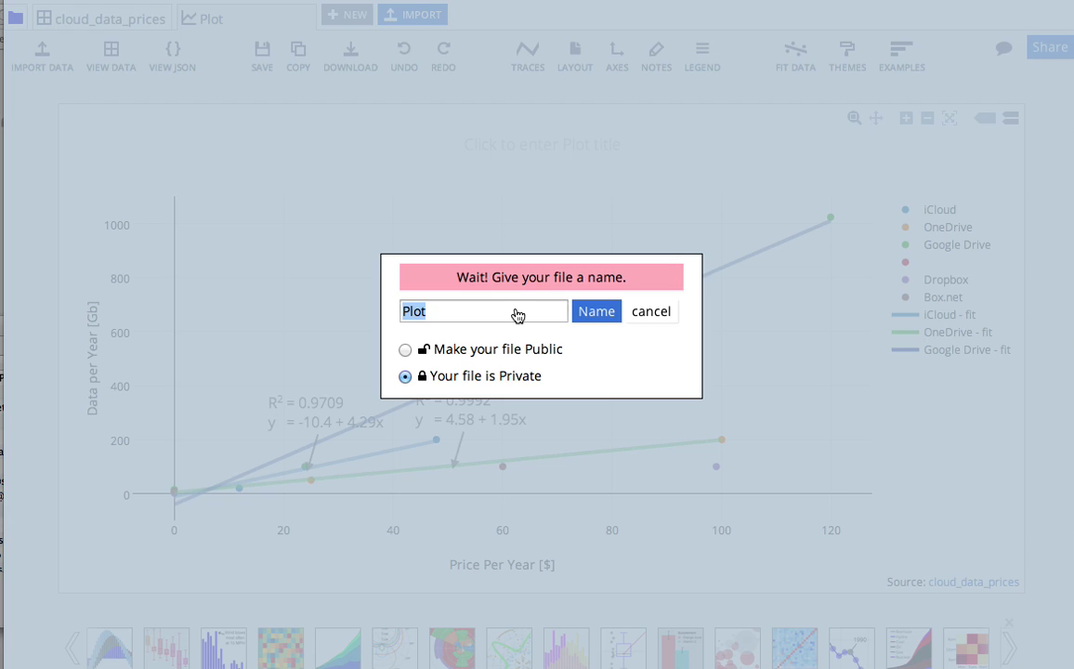
text(Data sto)
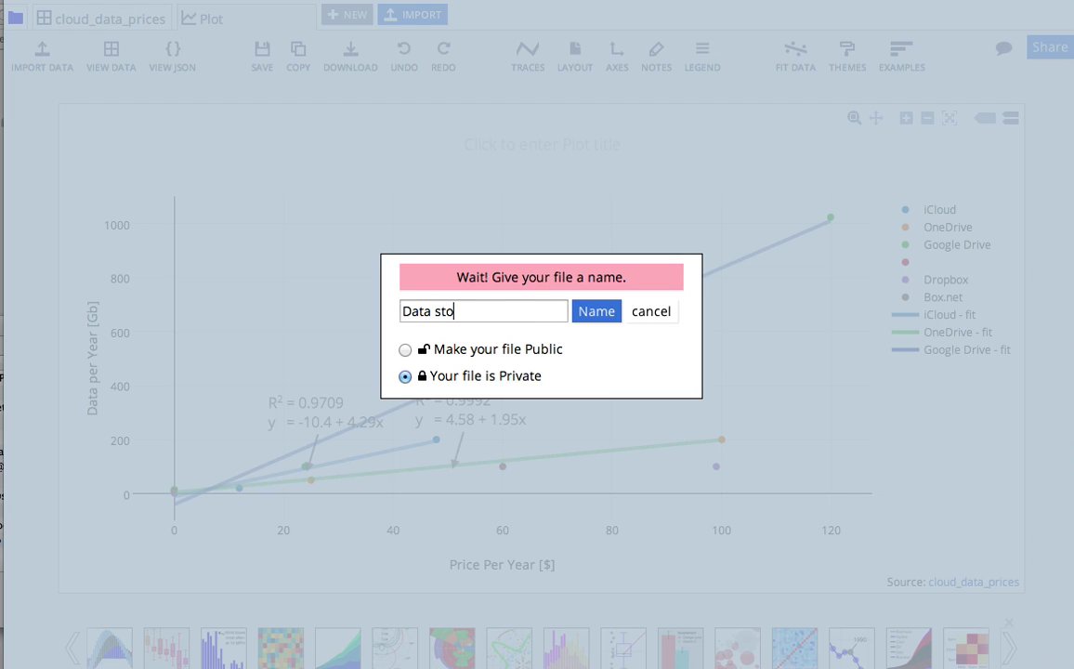
text(rage prices)
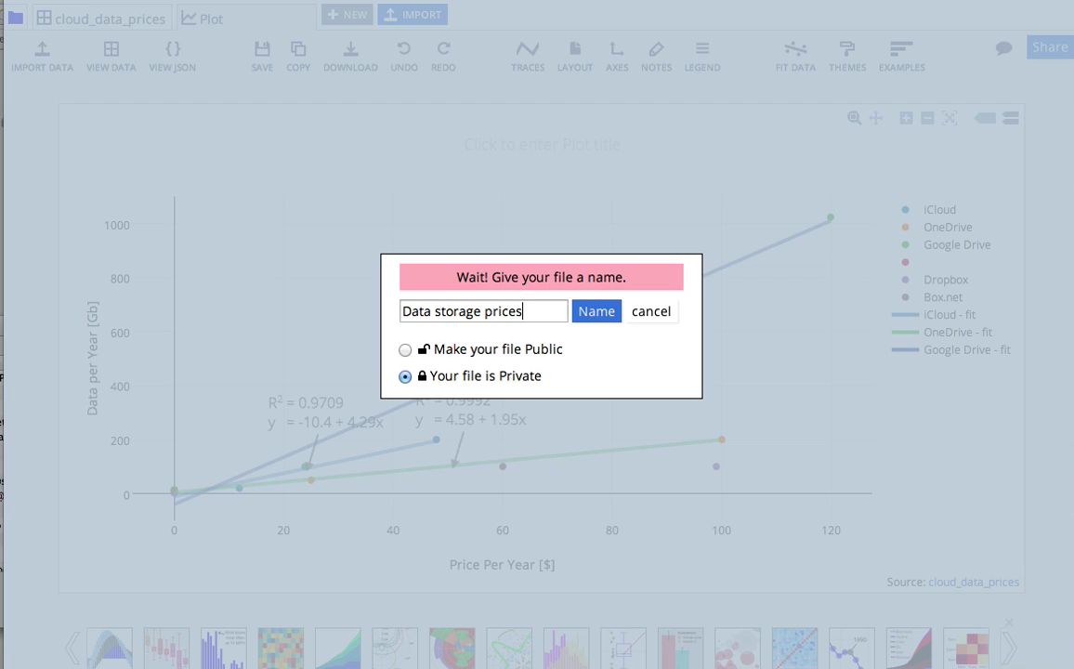
click(406, 353)
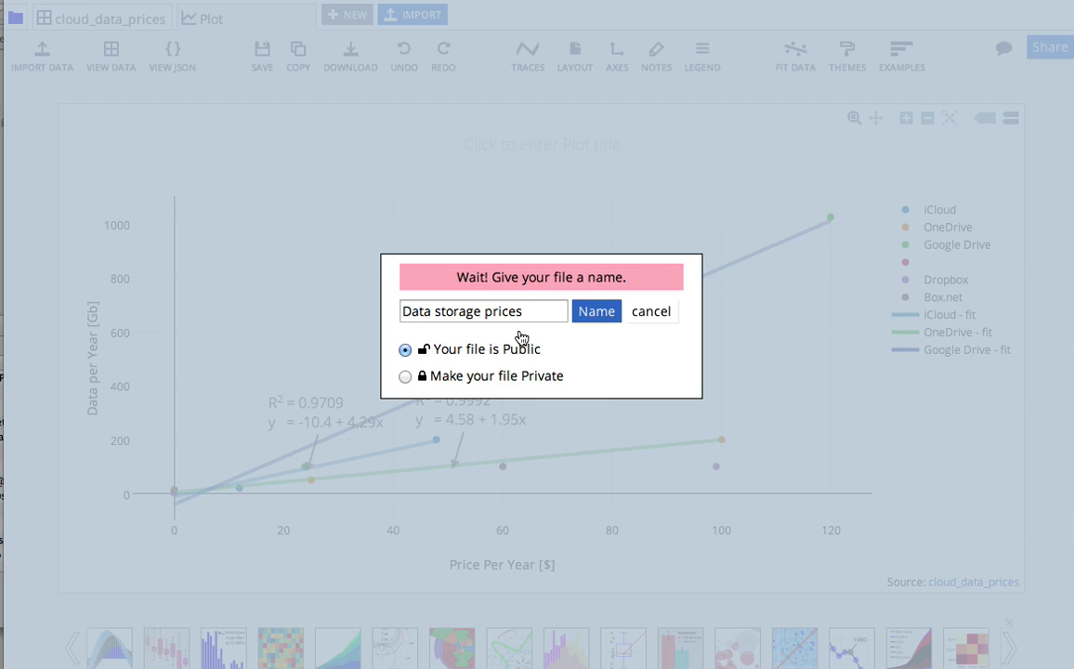
click(590, 313)
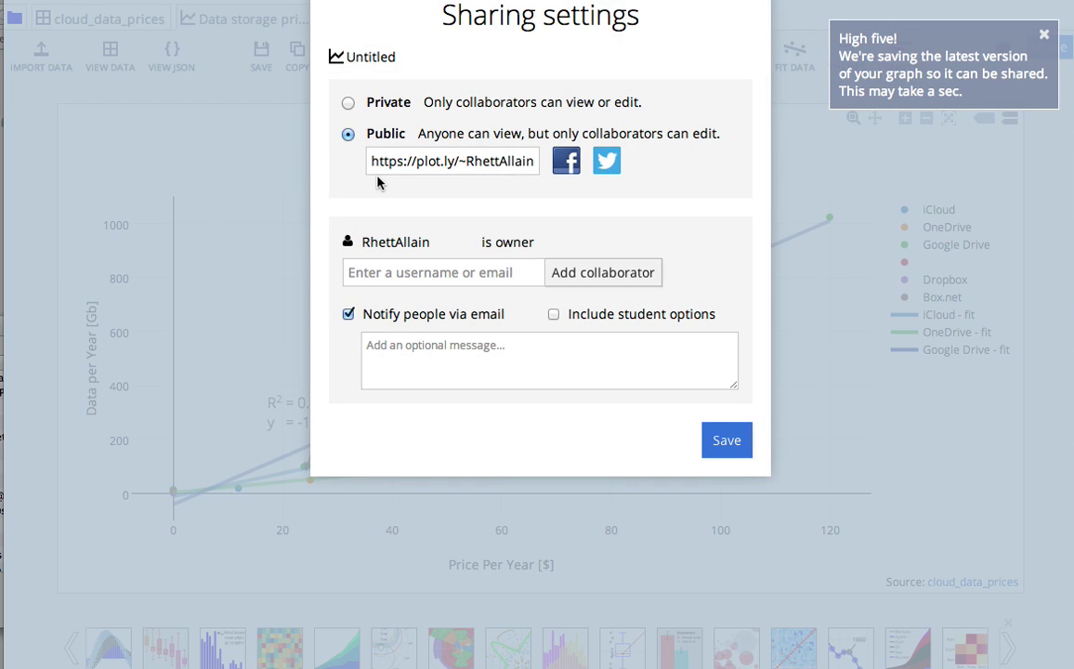
Step: Check the public share link and save the chart's public sharing settings
click(404, 163)
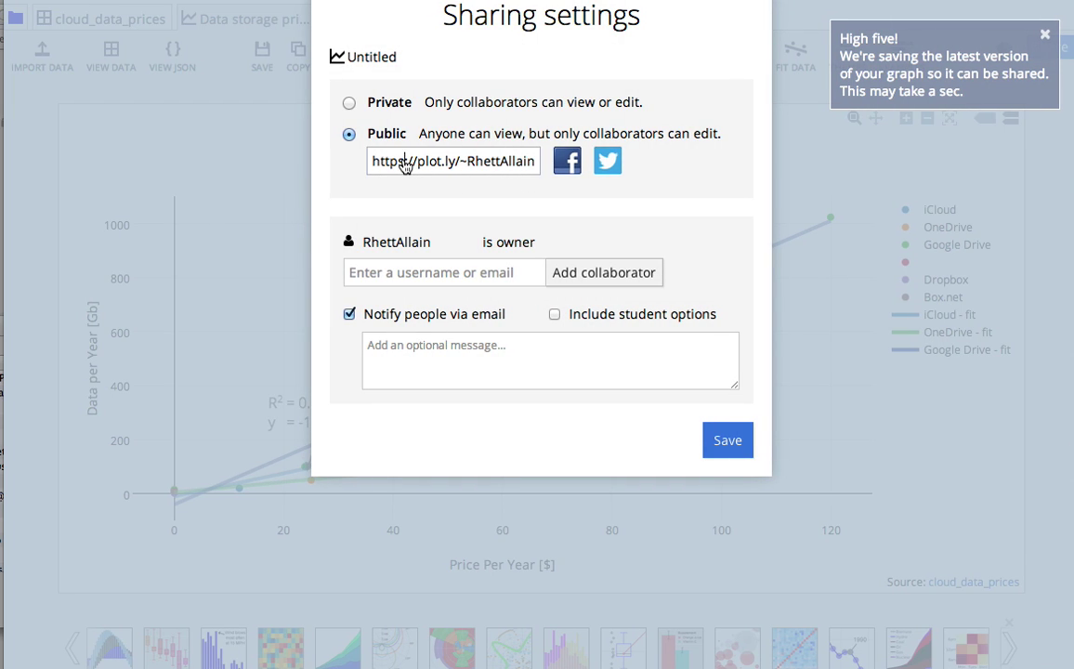
key(Right)
key(Right)
key(Right)
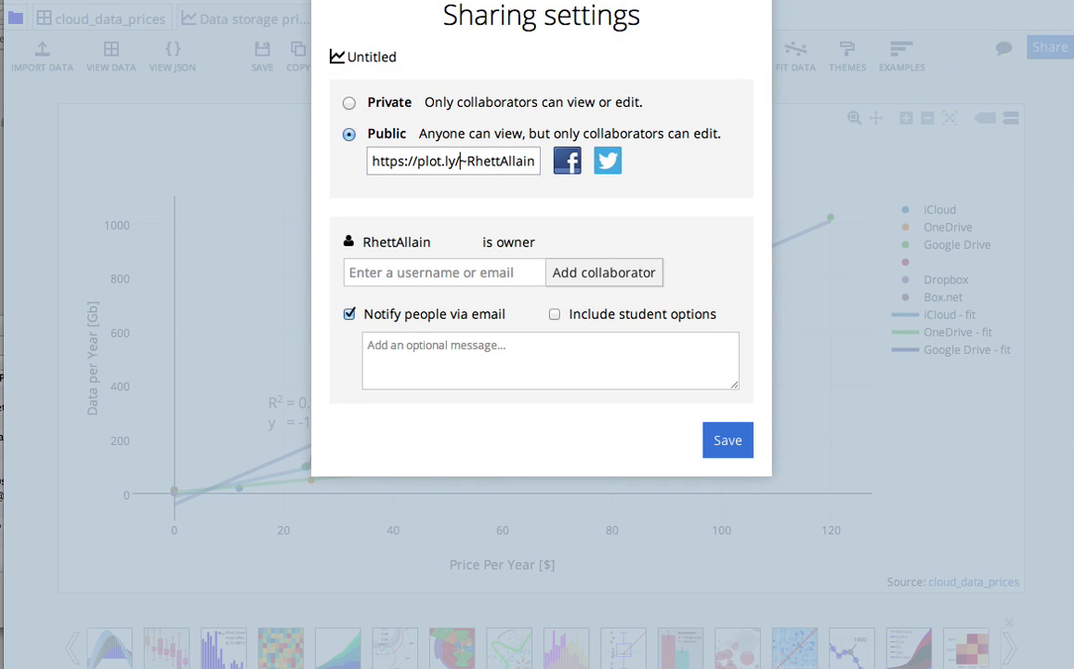
key(Right)
key(Right)
key(Right)
key(Right)
key(Right)
key(Right)
key(Right)
key(Right)
key(Right)
key(Right)
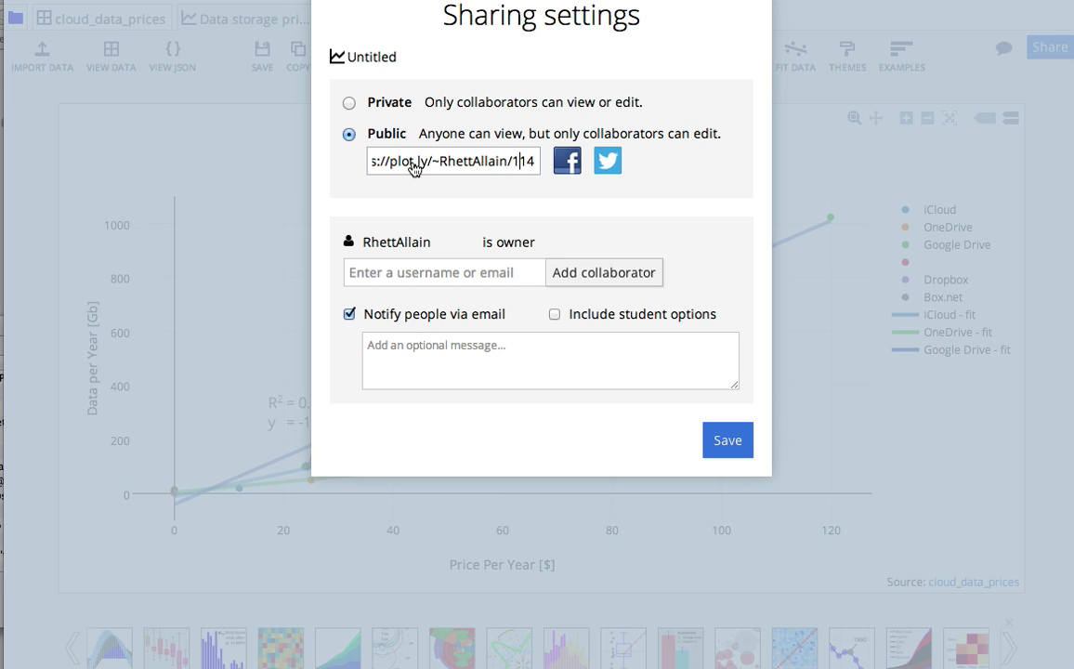
click(734, 447)
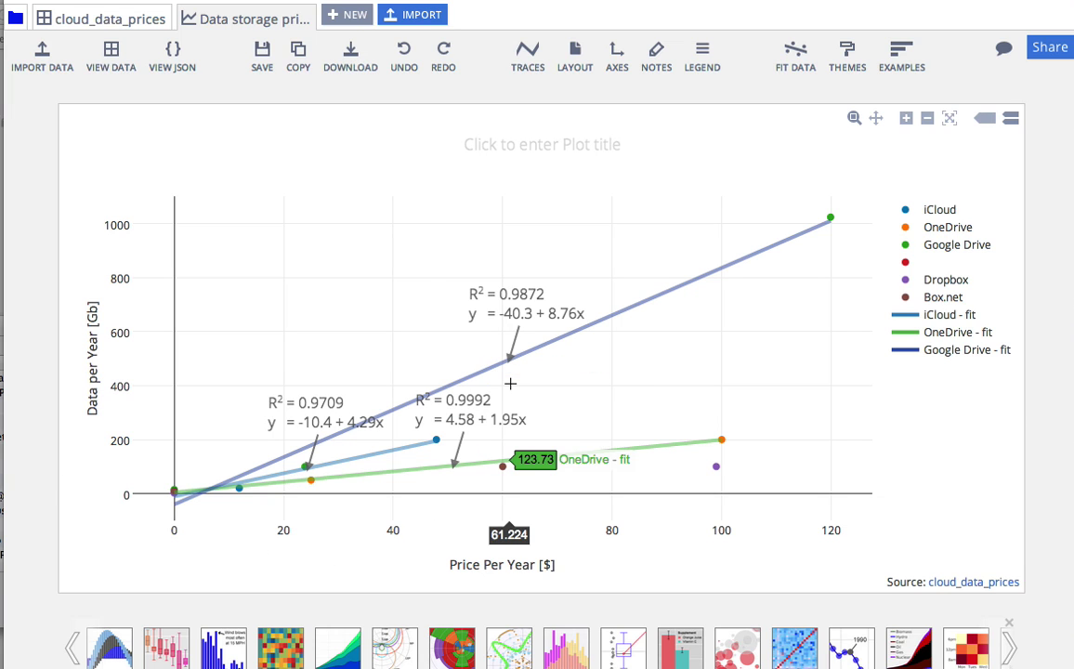
Step: Zoom the plot in and back out so x spans about -20 to 140 and y about -200 to 1200
scroll(510, 383, up, 3)
scroll(510, 383, down, 4)
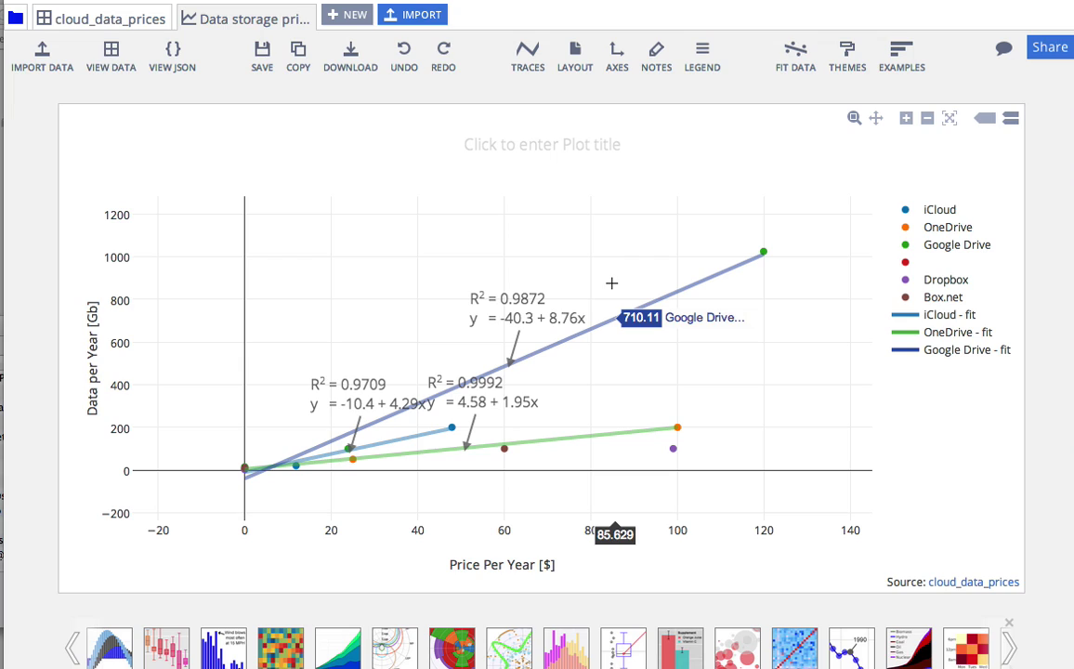
Step: Title the chart 'Online Storage Yearly Prices'
click(544, 147)
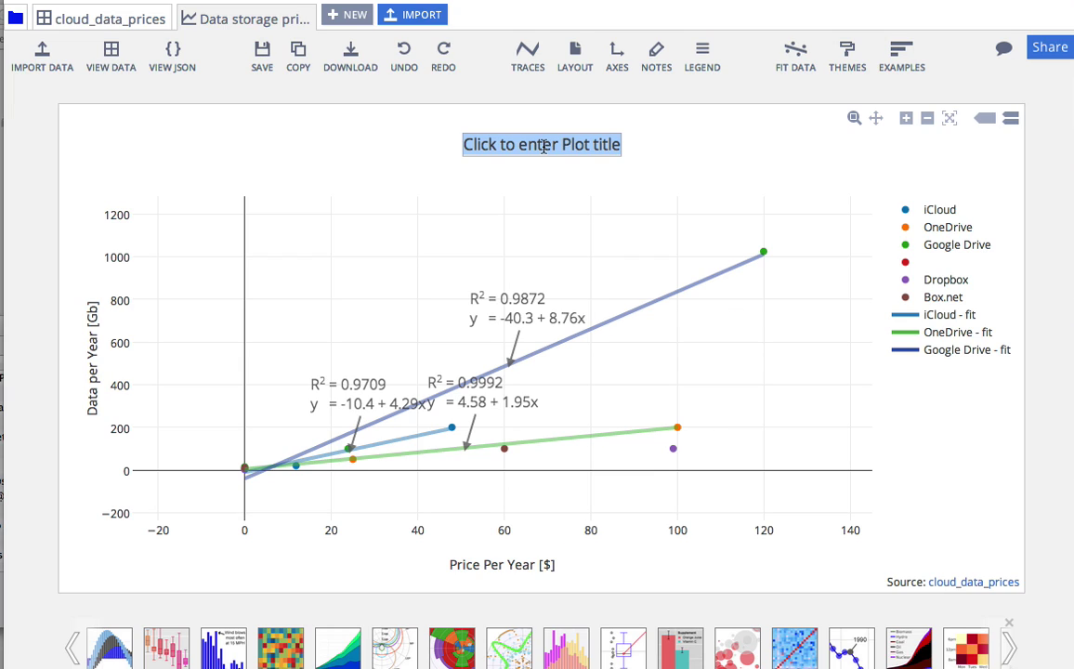
text(Online )
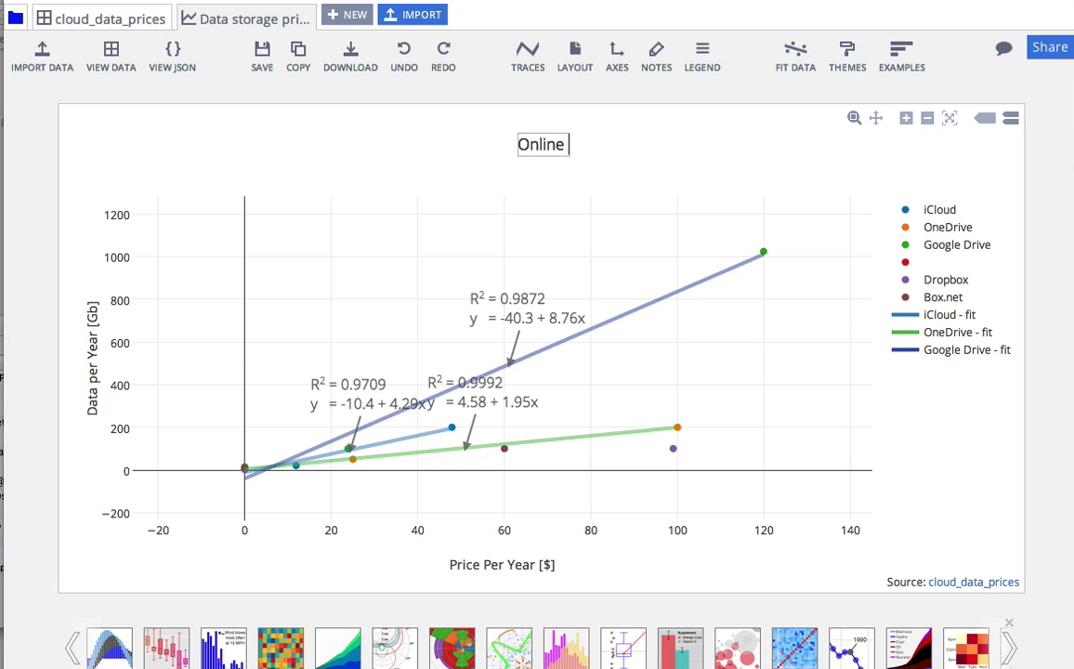
text(Storage Yearl)
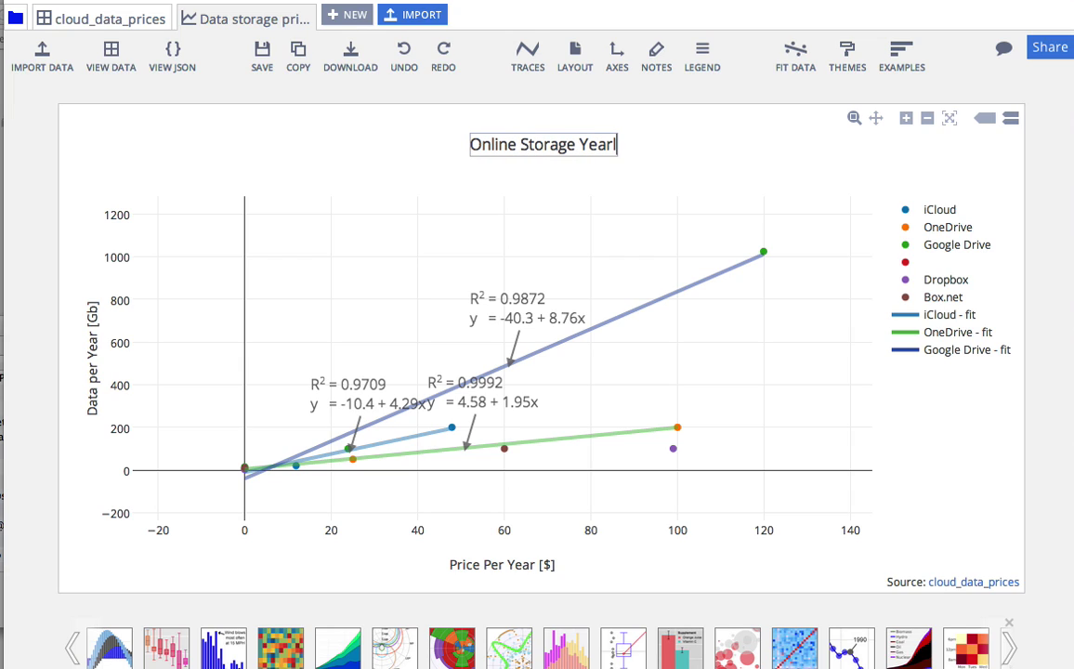
text(y Prices)
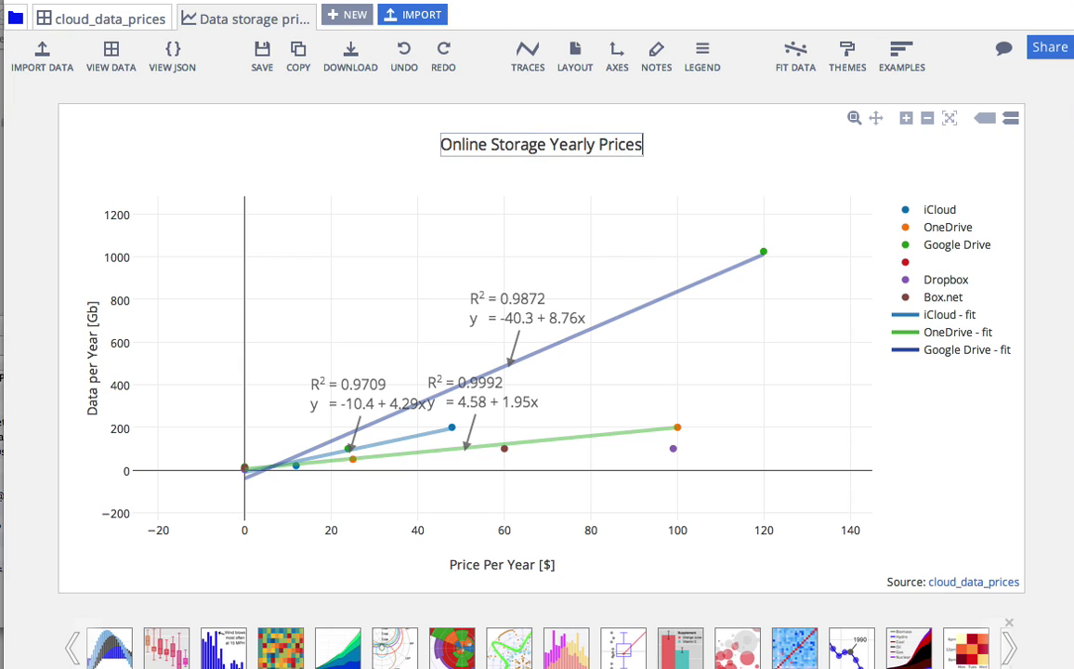
click(741, 179)
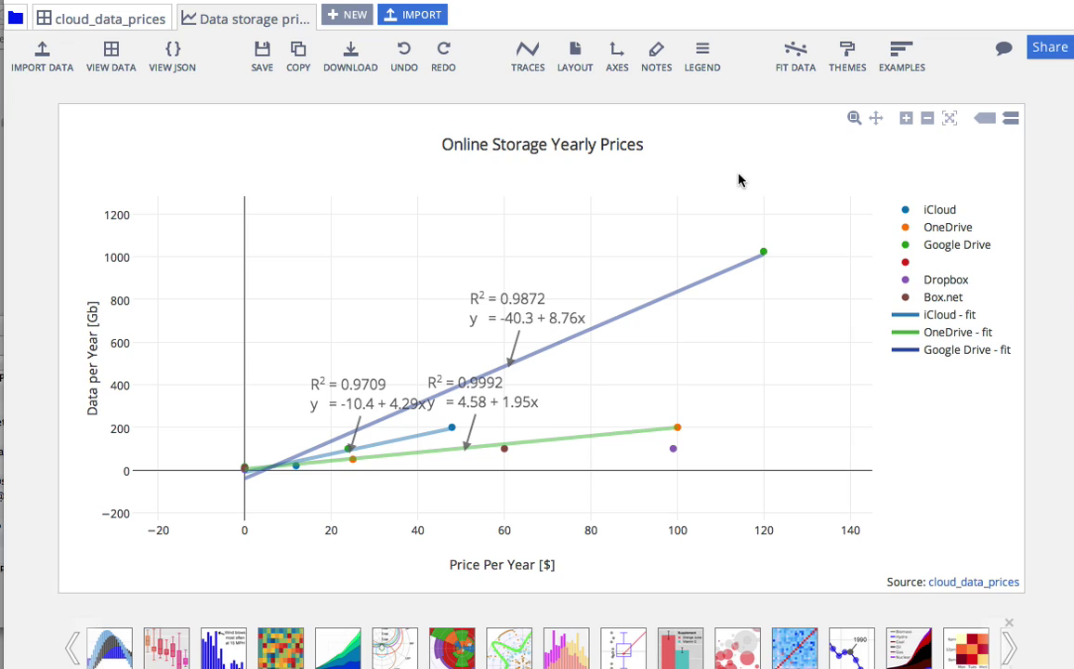